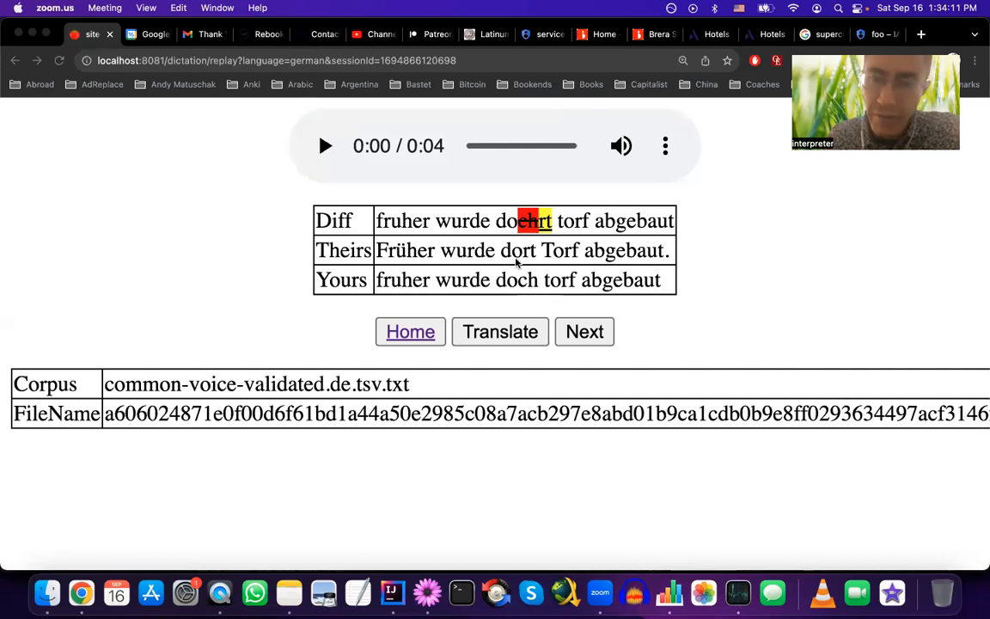
Play the German dictation recording at a higher volume and translate the sentence "Früher wurde dort Torf abgebaut.".
left_click(517, 263)
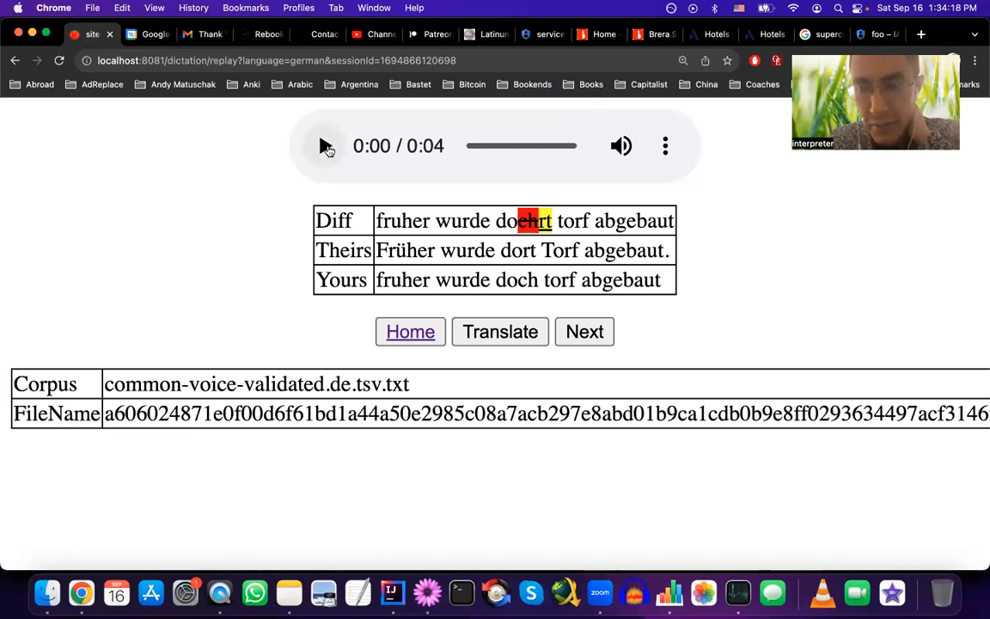
left_click(326, 147)
key("XF86AudioRaiseVolume")
key("XF86AudioRaiseVolume")
key("XF86AudioRaiseVolume")
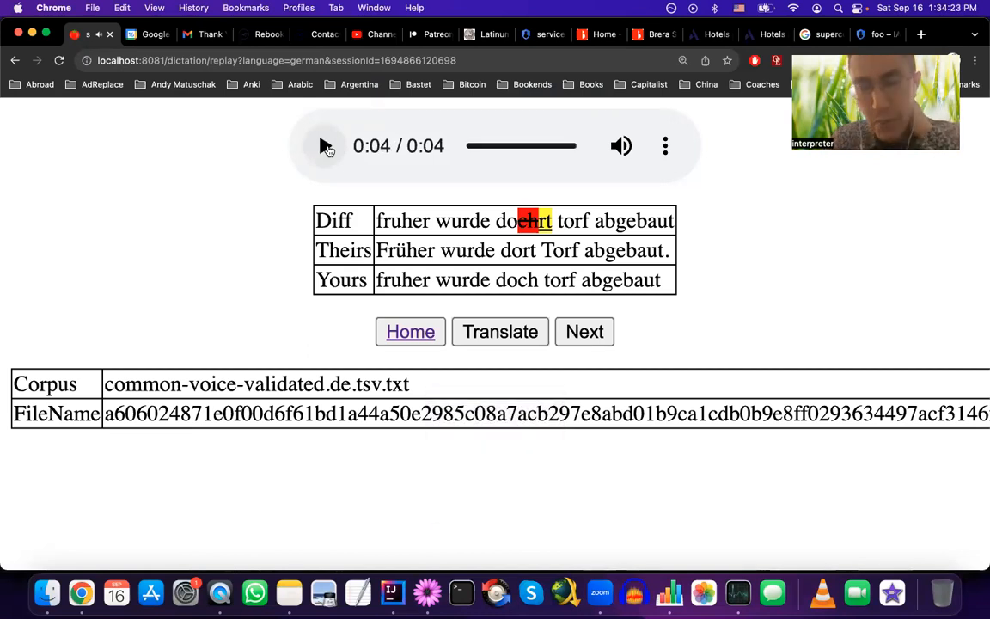
left_click_drag(377, 250, 671, 251)
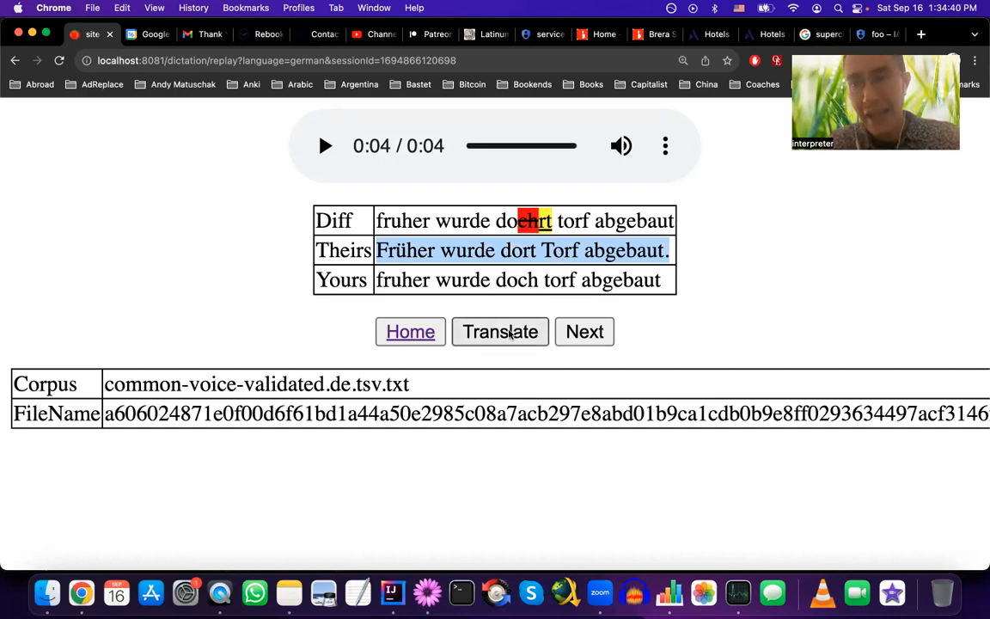
left_click(510, 335)
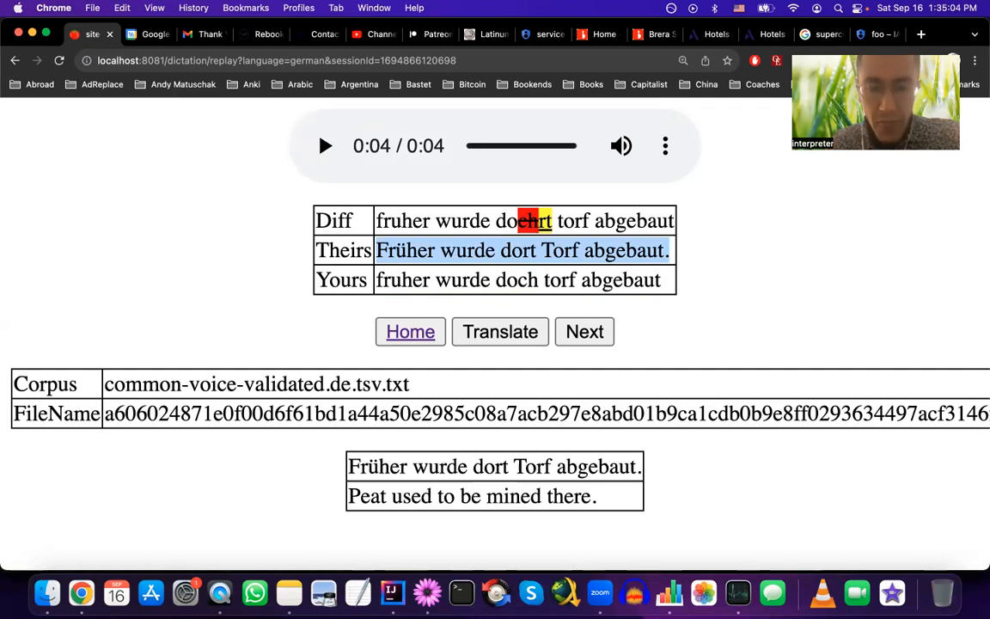
Switch to IntelliJ IDEA and examine the googleCredentials and translate beans in GoogleConfiguration.java, plus the google-cloud-credentials2.json file.
left_click(391, 593)
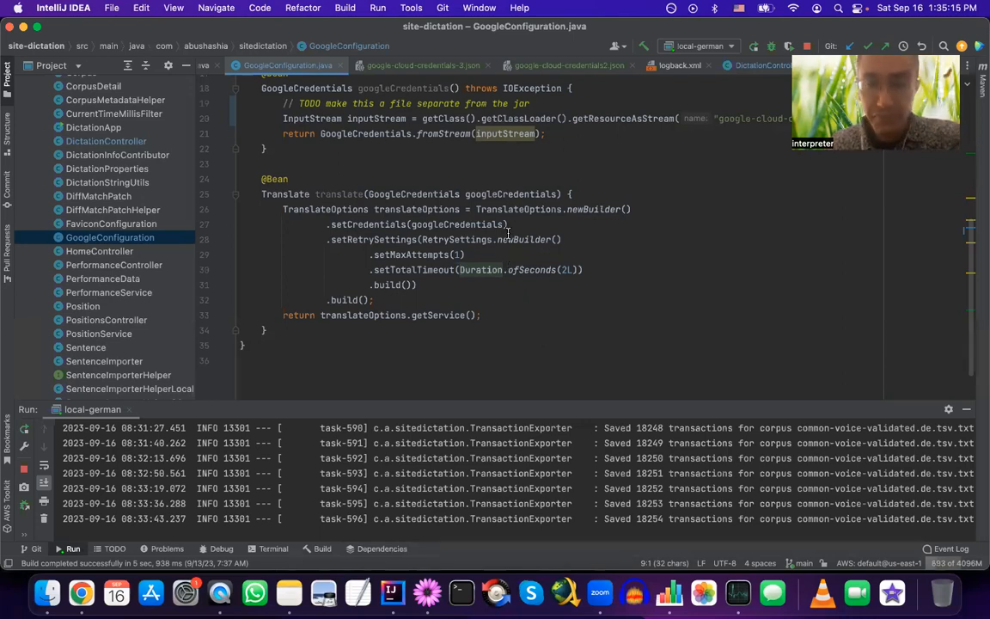
scroll(509, 232, "up", 3)
scroll(508, 233, "down", 1)
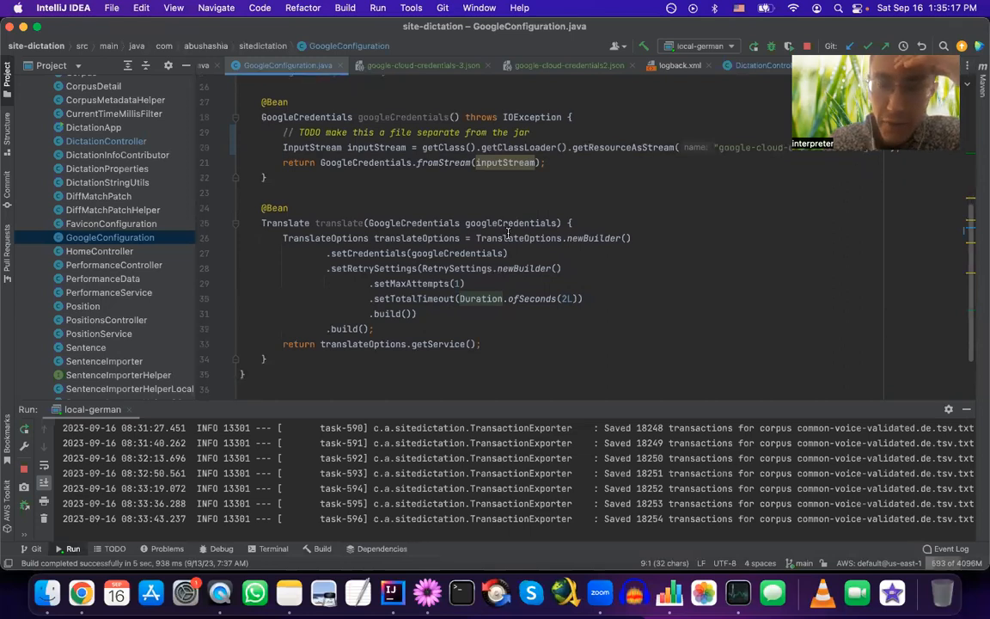
scroll(508, 233, "up", 2)
scroll(508, 233, "down", 1)
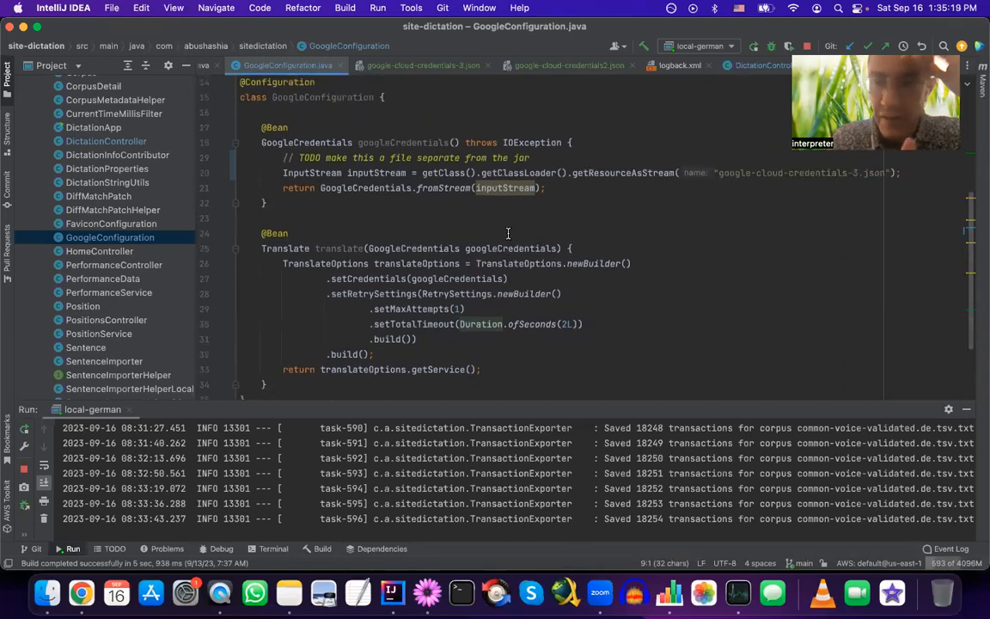
double_click(306, 142)
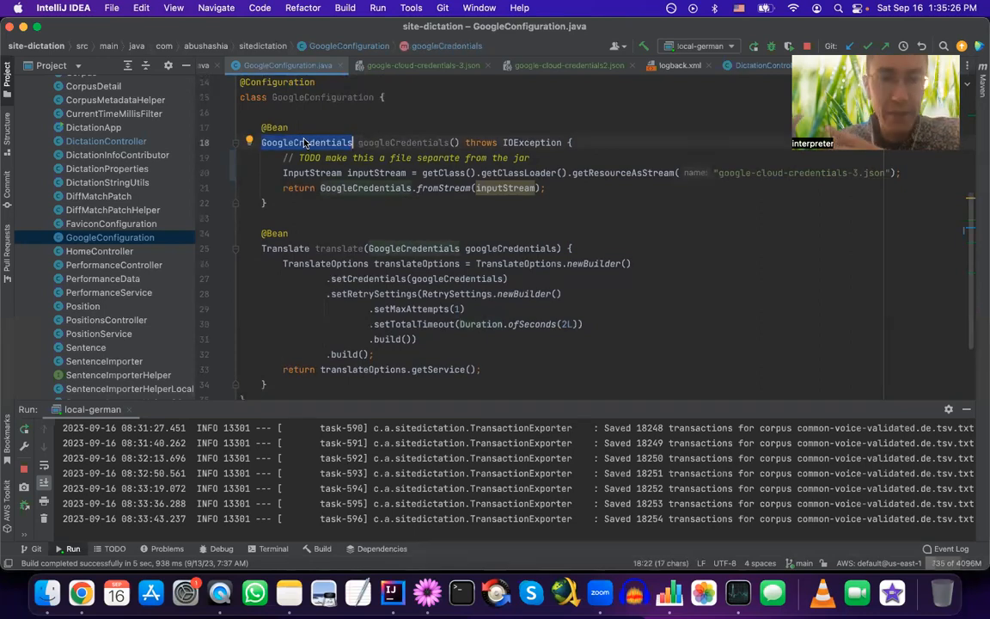
double_click(283, 249)
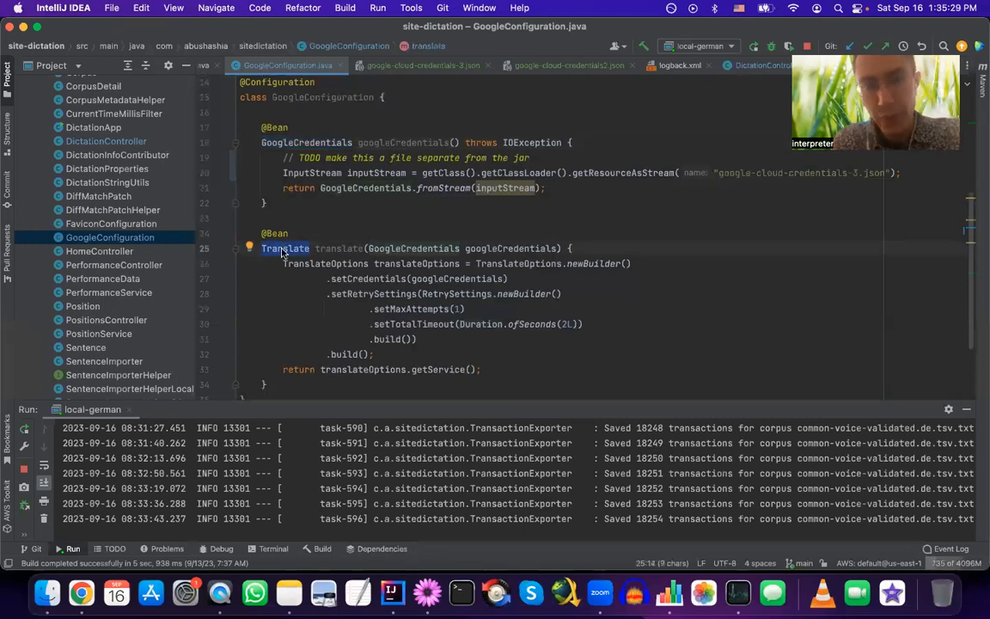
double_click(507, 248)
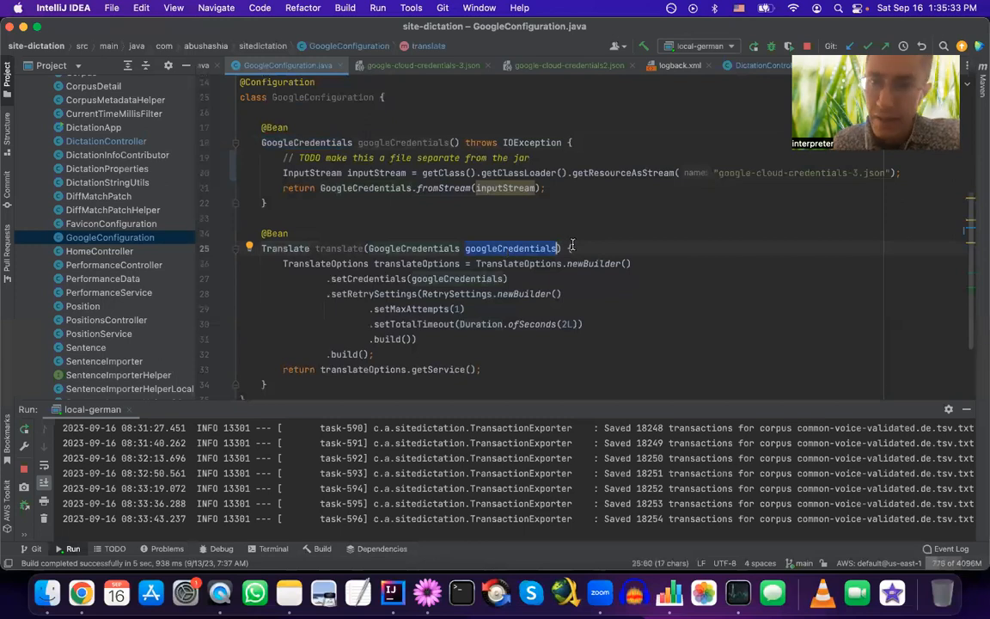
left_click_drag(714, 173, 882, 173)
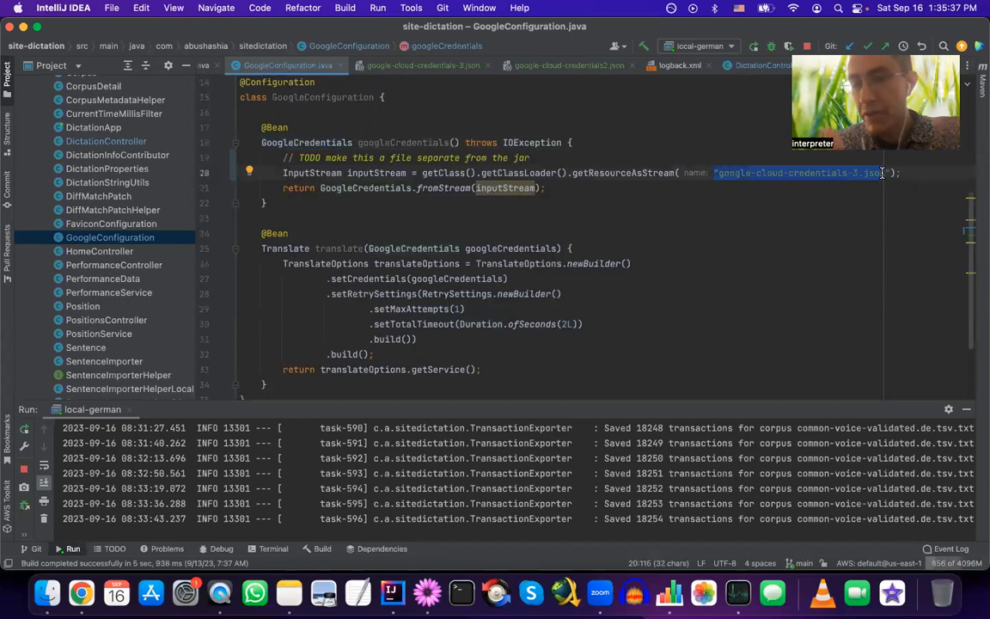
left_click(580, 68)
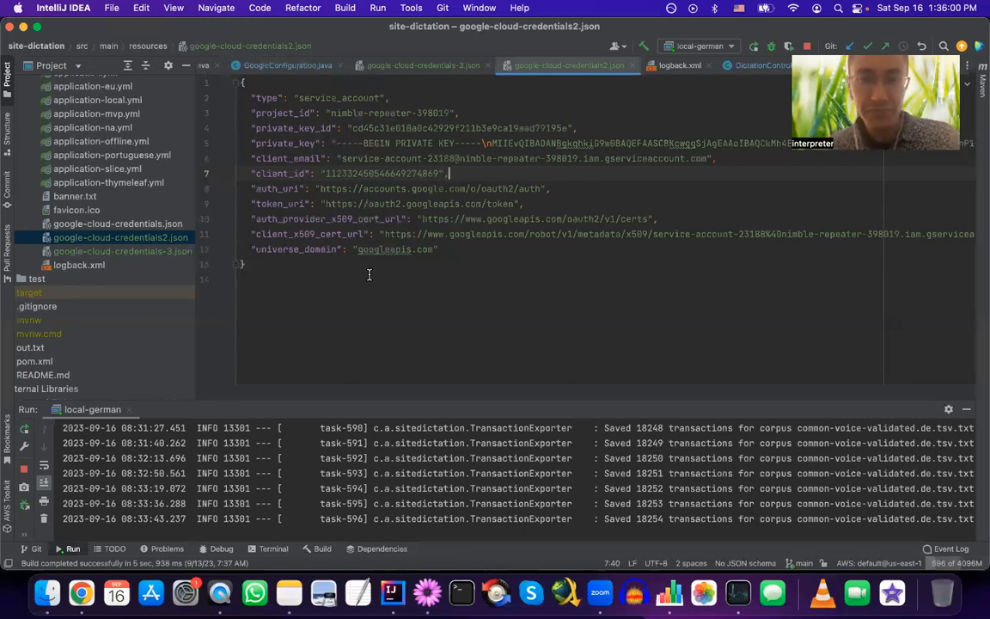
Switch to Chrome's Google Cloud page for the service account foo and delete its existing key.
key("super+Tab")
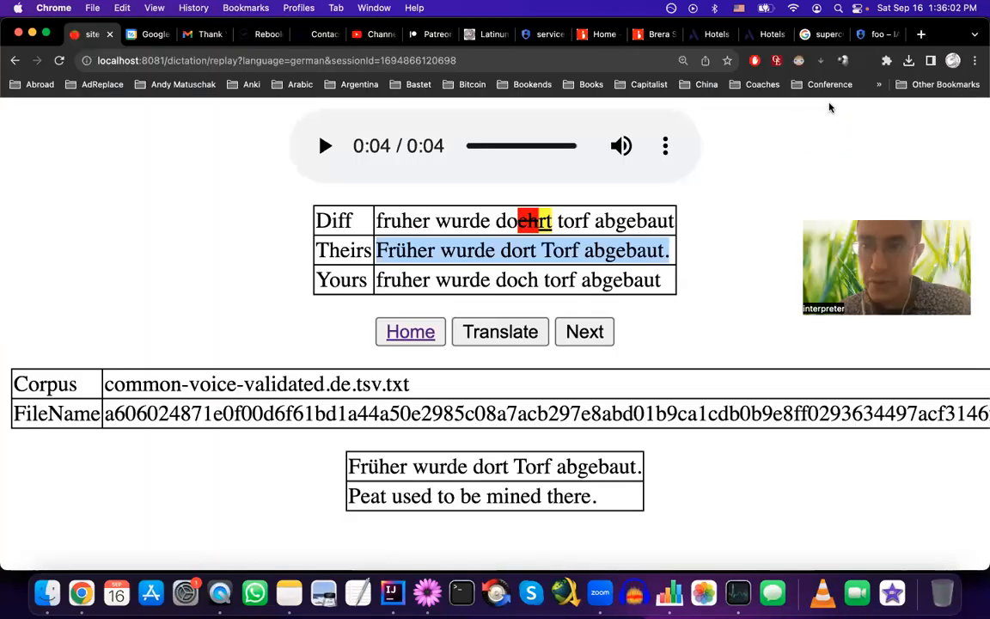
left_click(875, 34)
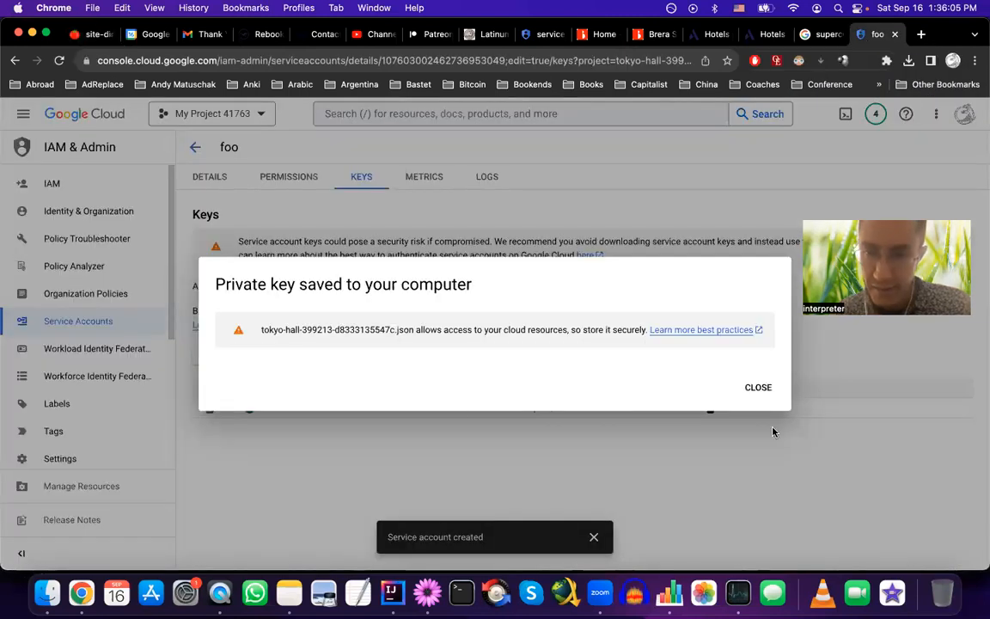
left_click(758, 388)
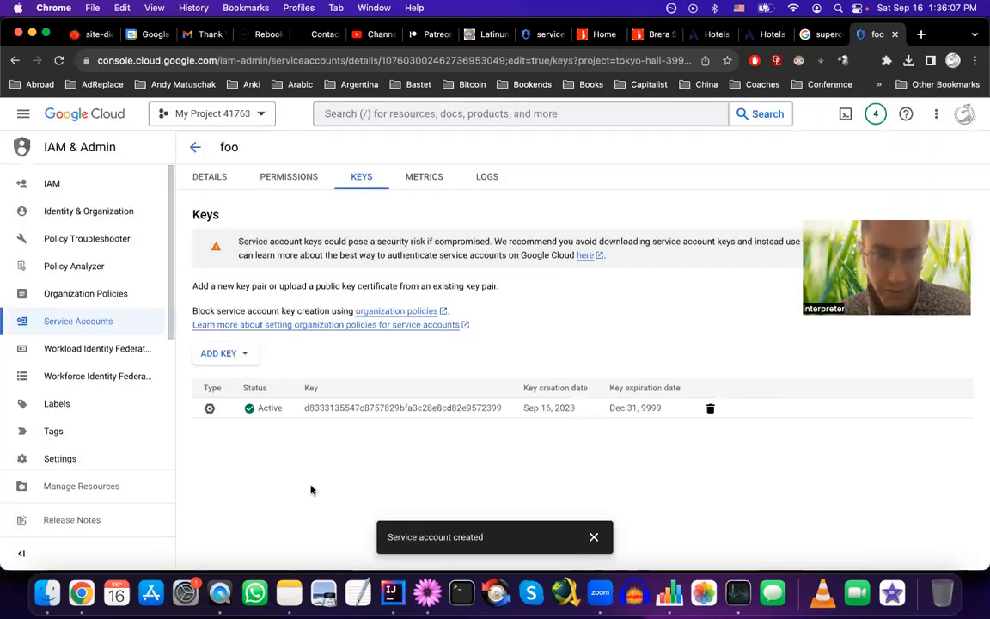
left_click(710, 410)
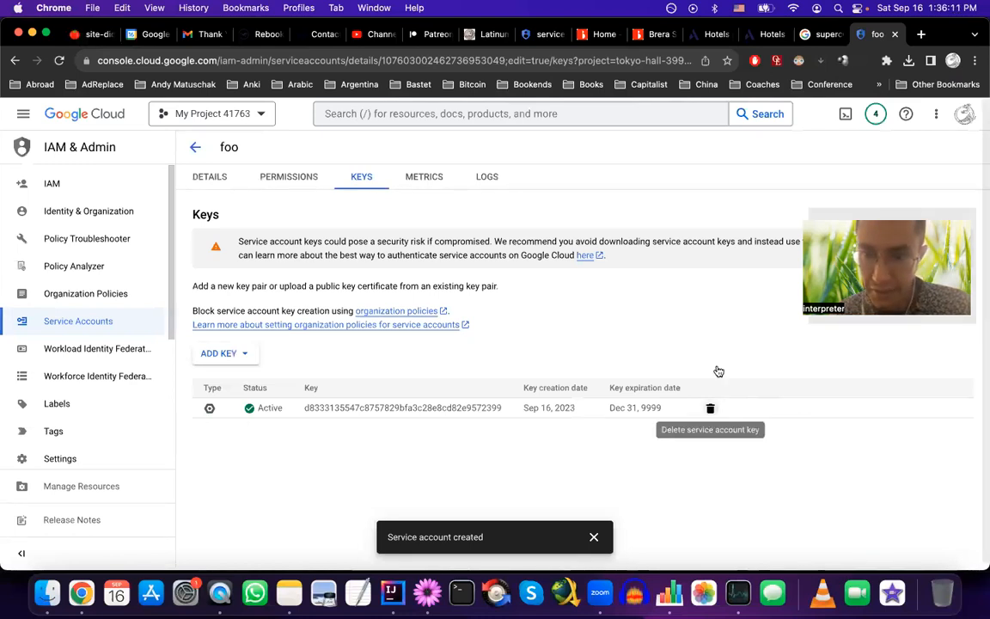
left_click(763, 375)
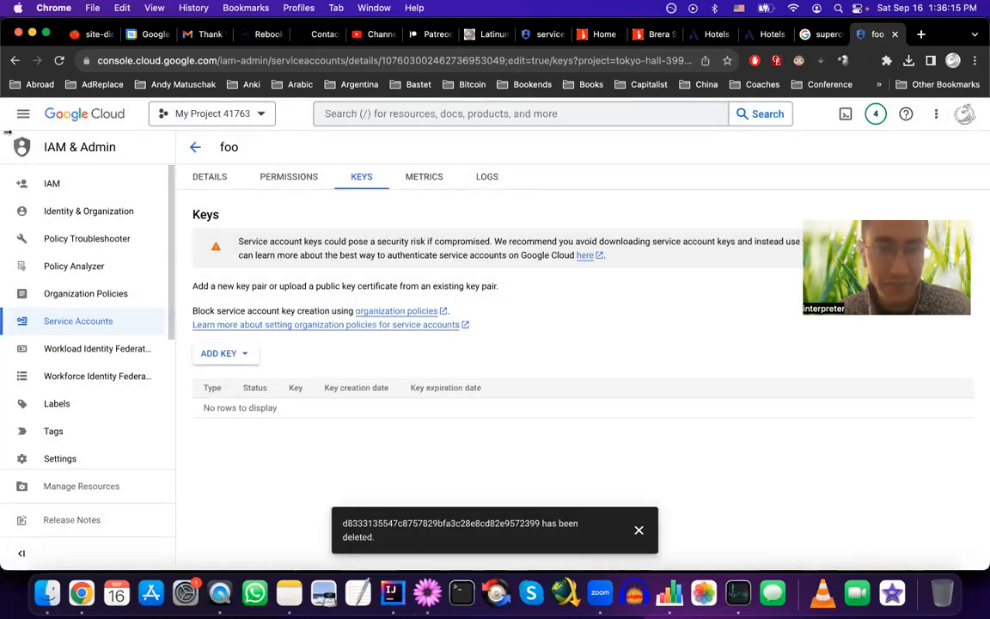
Delete the service account foo from the project's Service Accounts list.
left_click(196, 147)
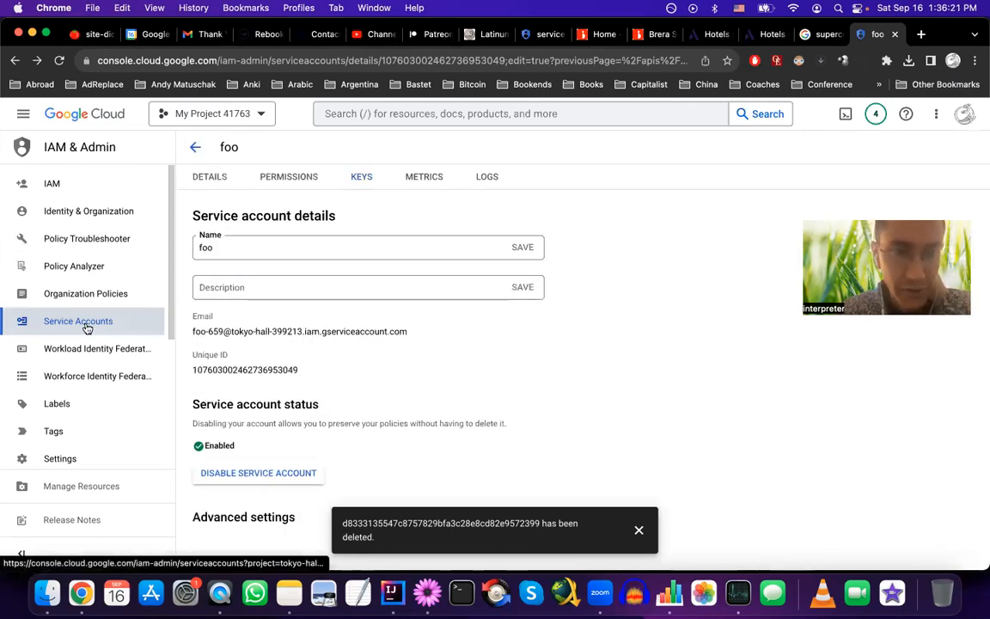
left_click(194, 149)
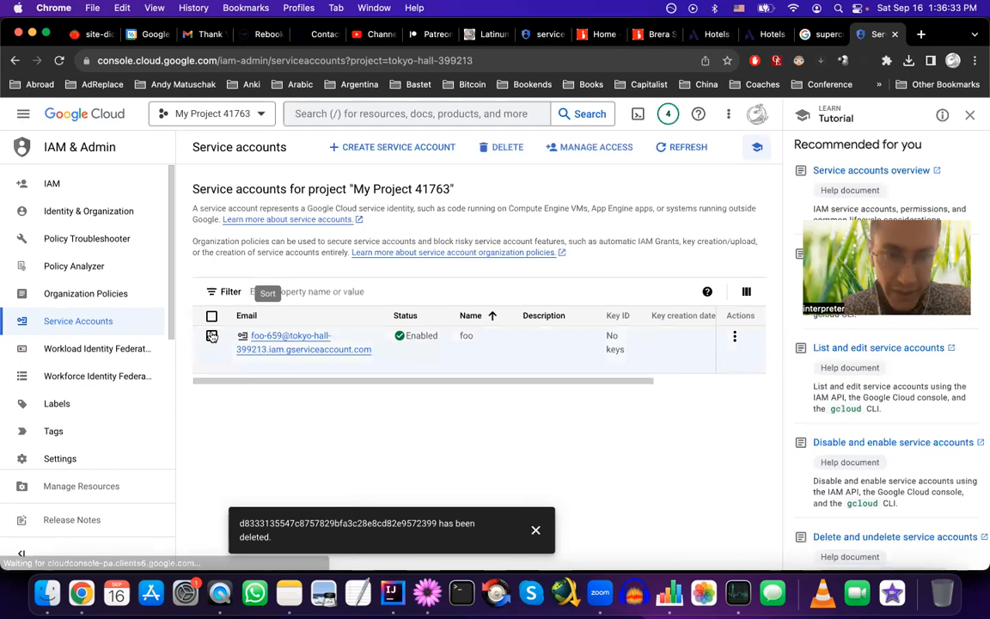
left_click(211, 336)
left_click(735, 336)
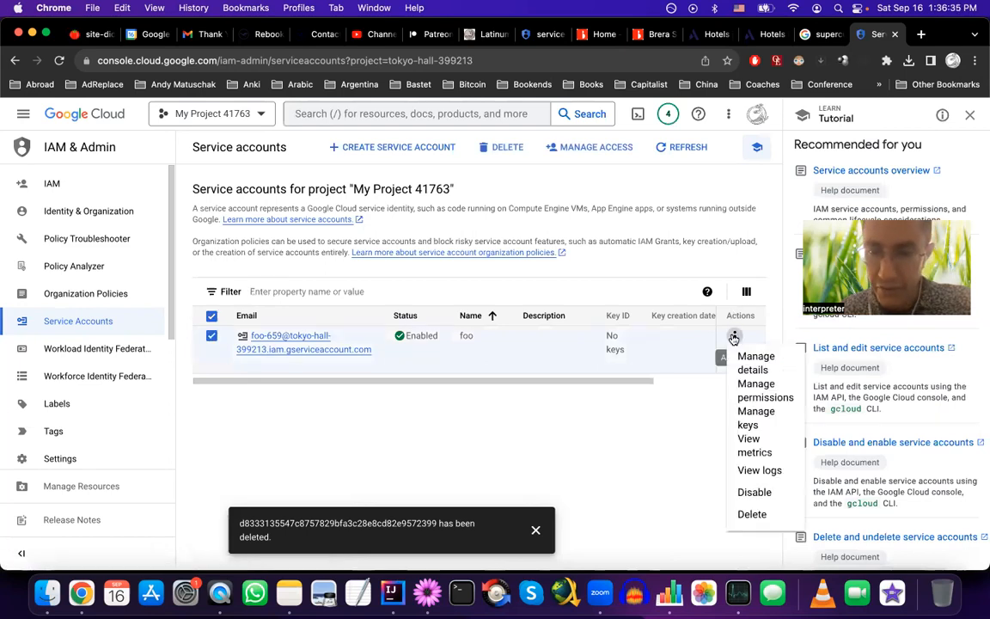
left_click(753, 515)
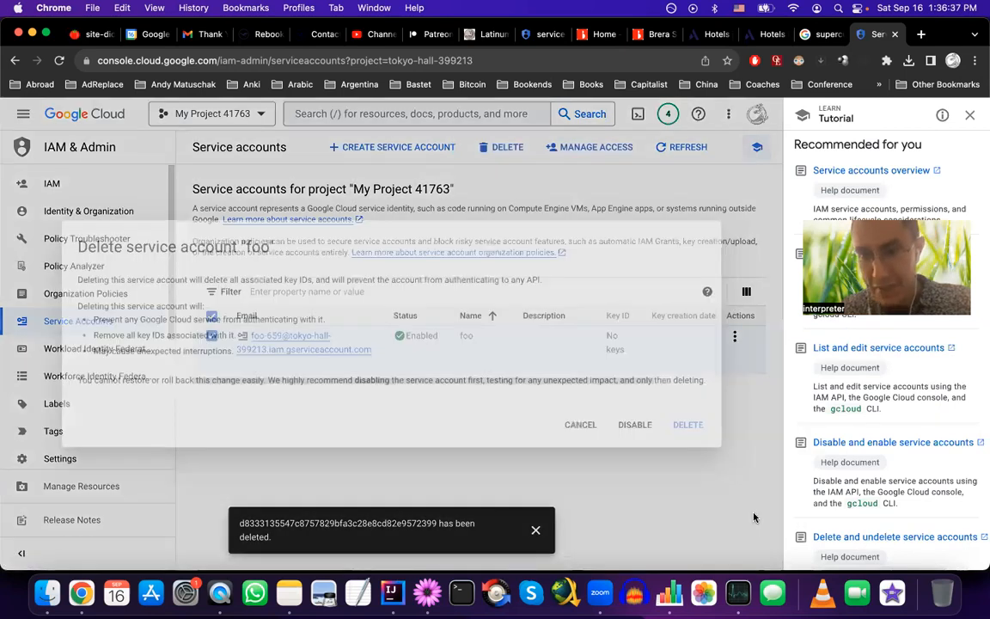
left_click(705, 433)
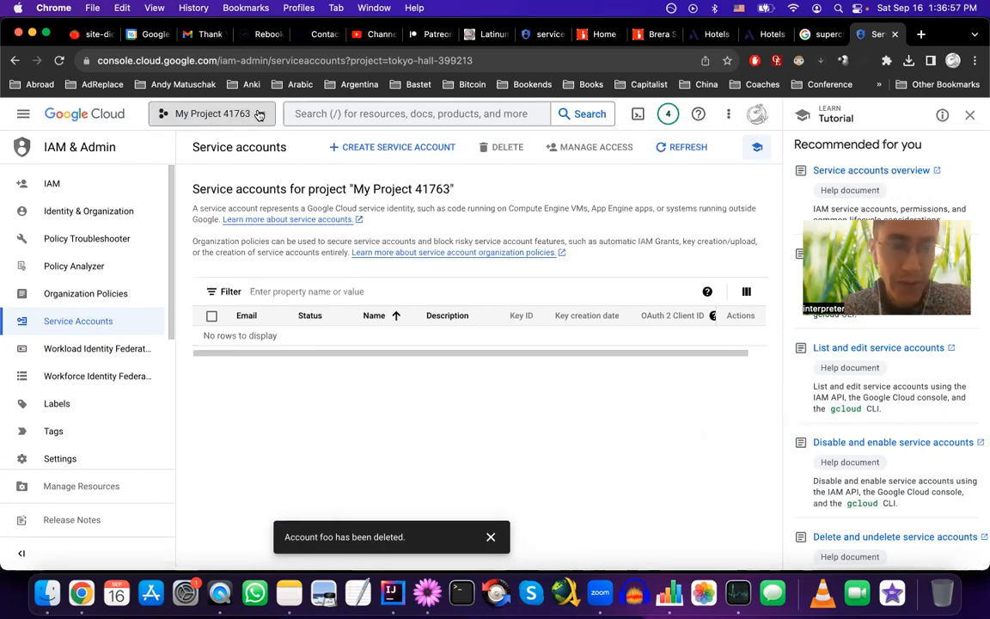
Search the API Library for "translate" and open the Cloud Translation API product details.
left_click(24, 119)
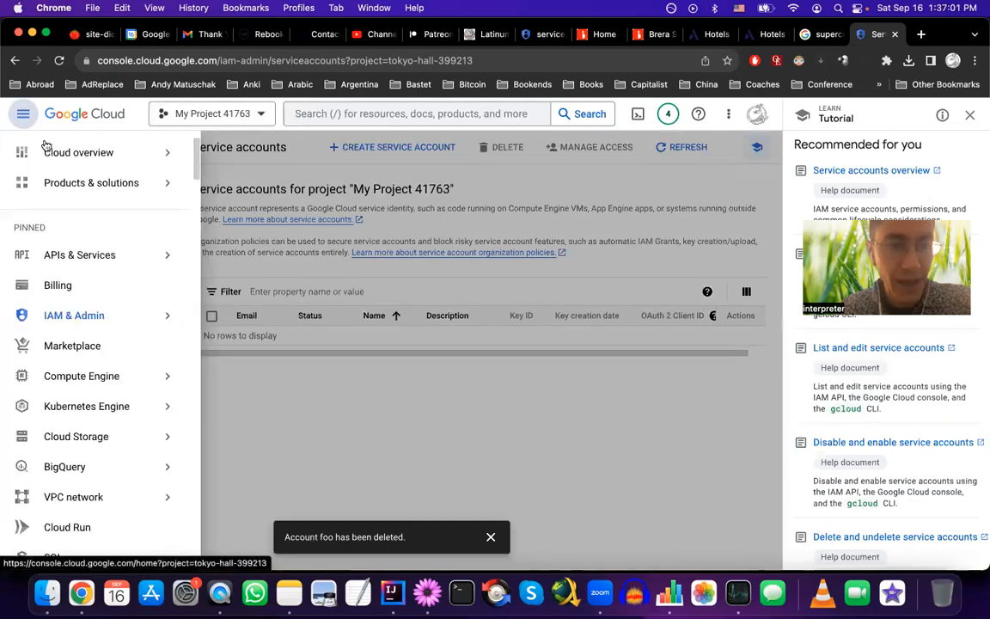
mouse_move(83, 258)
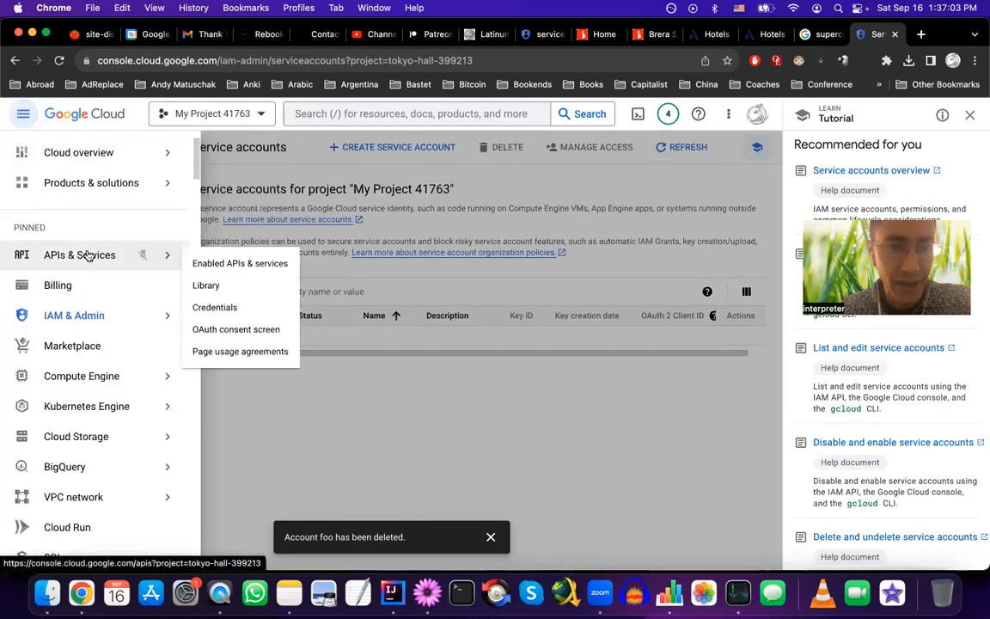
left_click(253, 260)
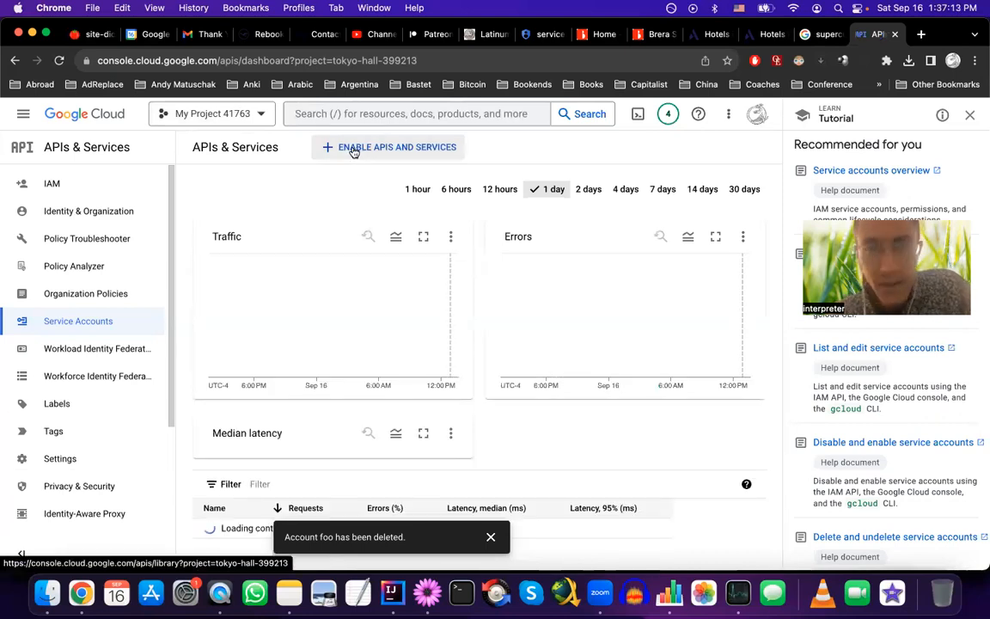
left_click(353, 152)
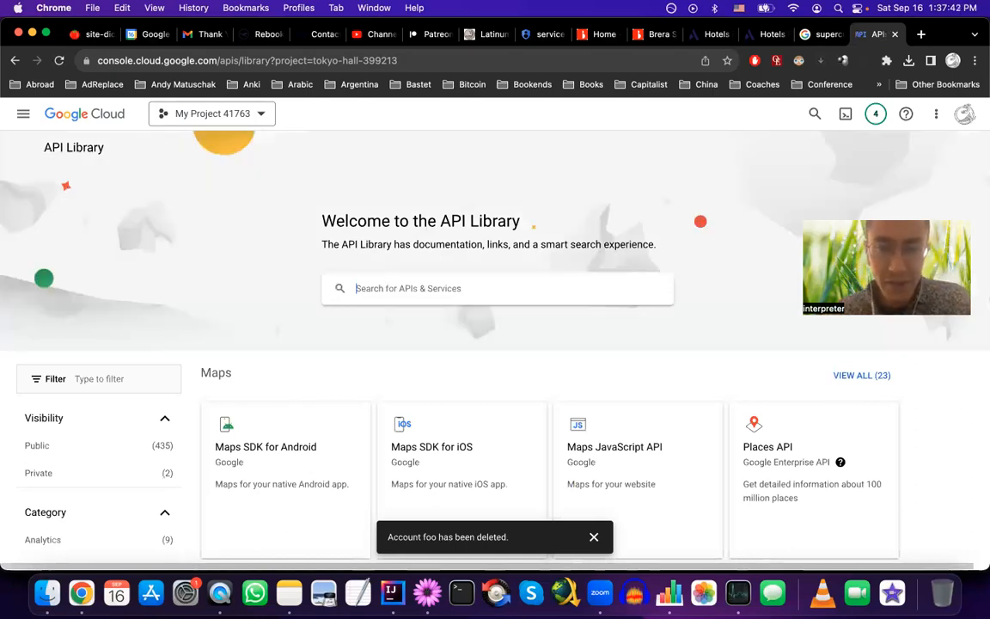
type("translate")
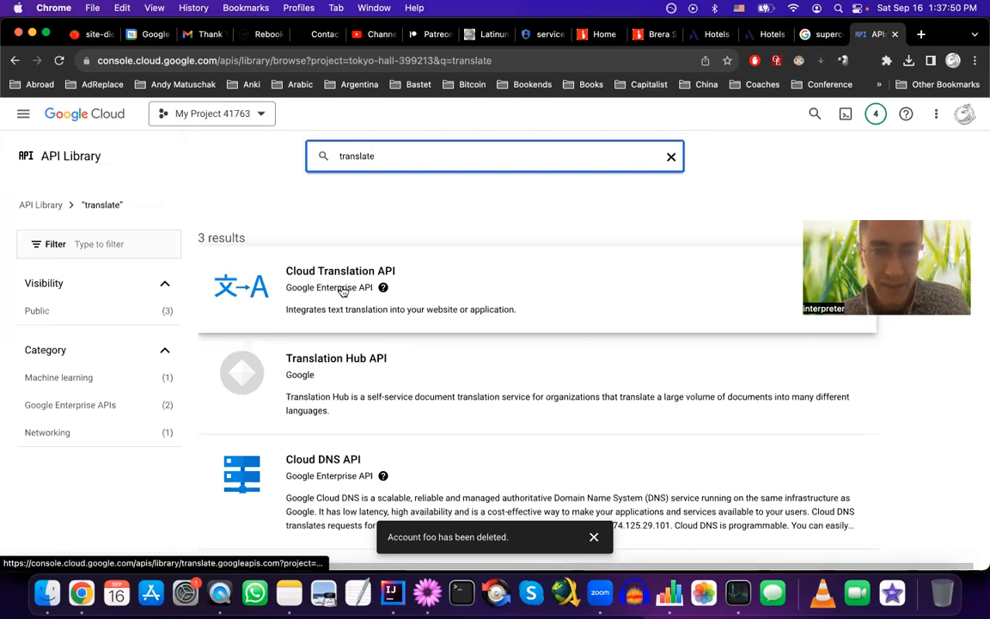
left_click(383, 287)
left_click(341, 290)
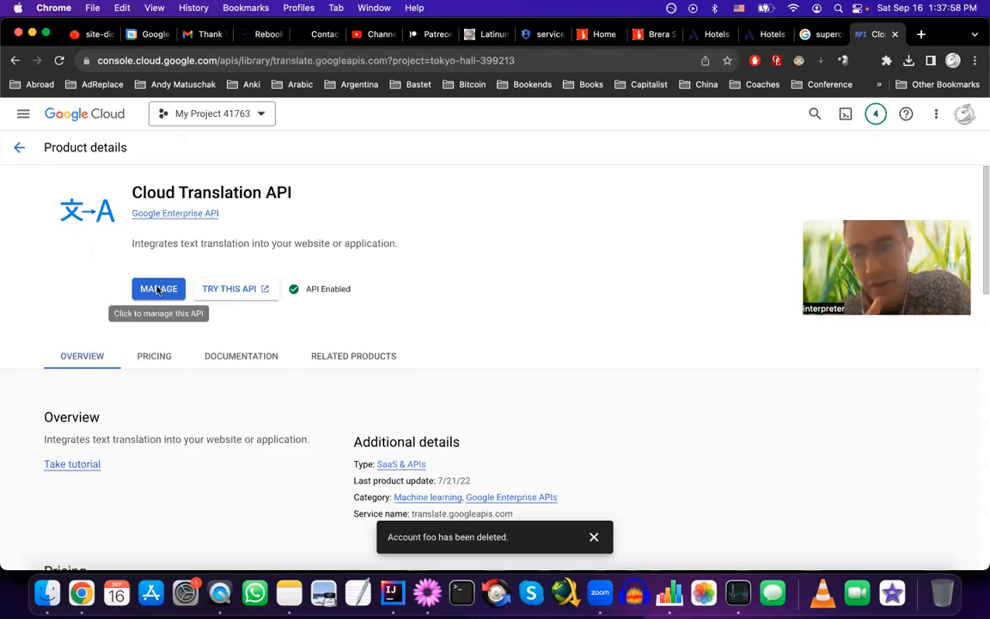
Disable the Cloud Translation API for My Project 41763.
left_click(158, 290)
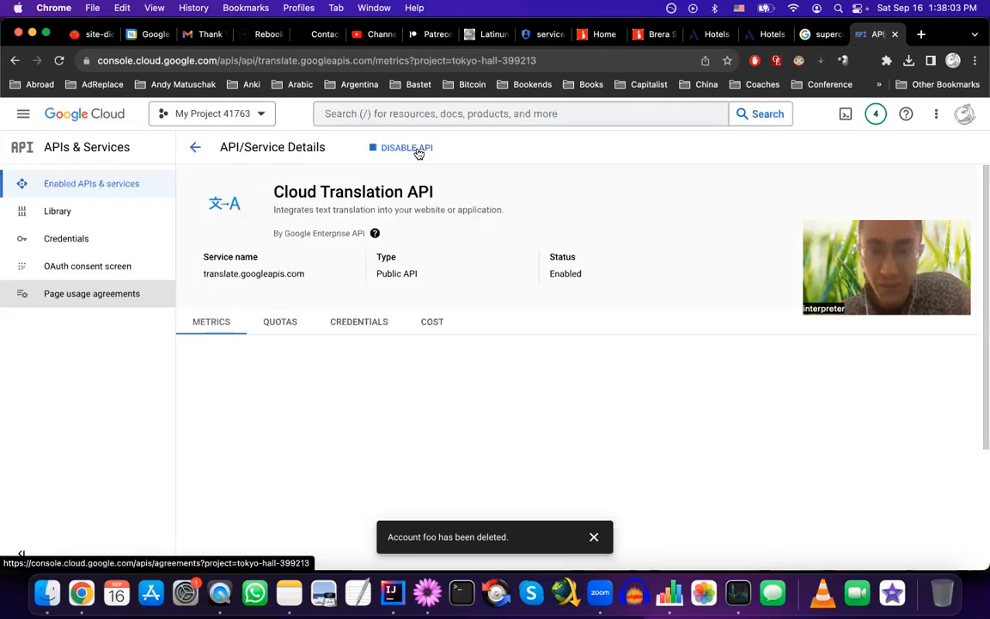
left_click(418, 155)
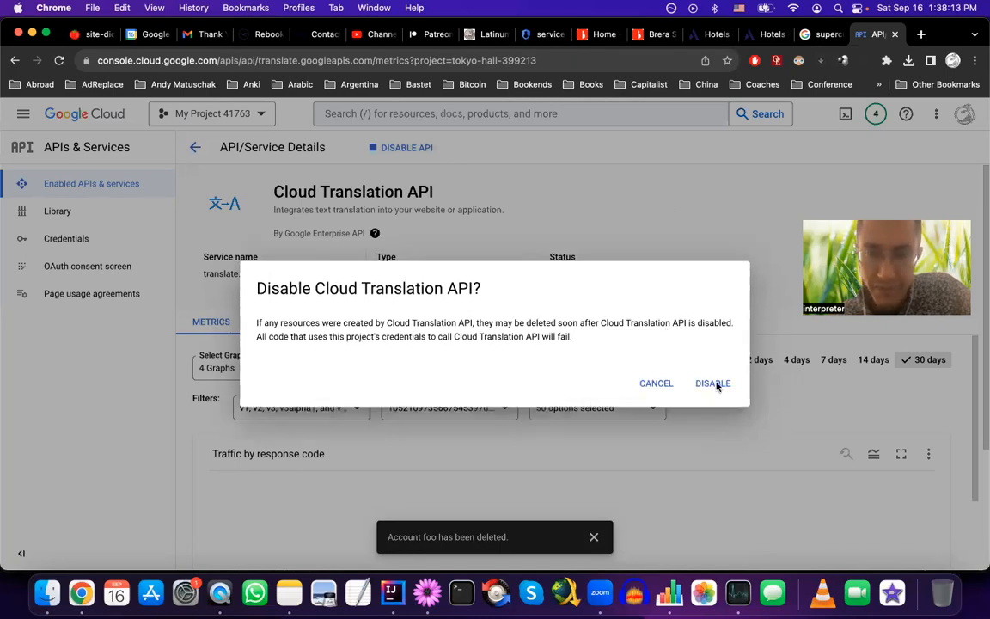
left_click(717, 386)
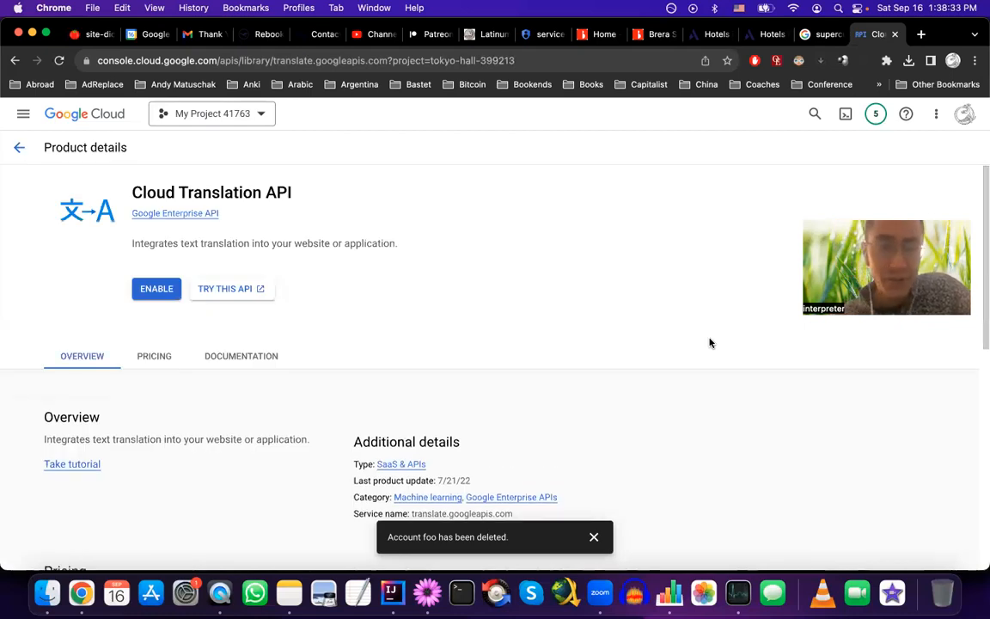
Go to the project's enabled APIs and services overview and open the API Library for enabling an API.
left_click(20, 148)
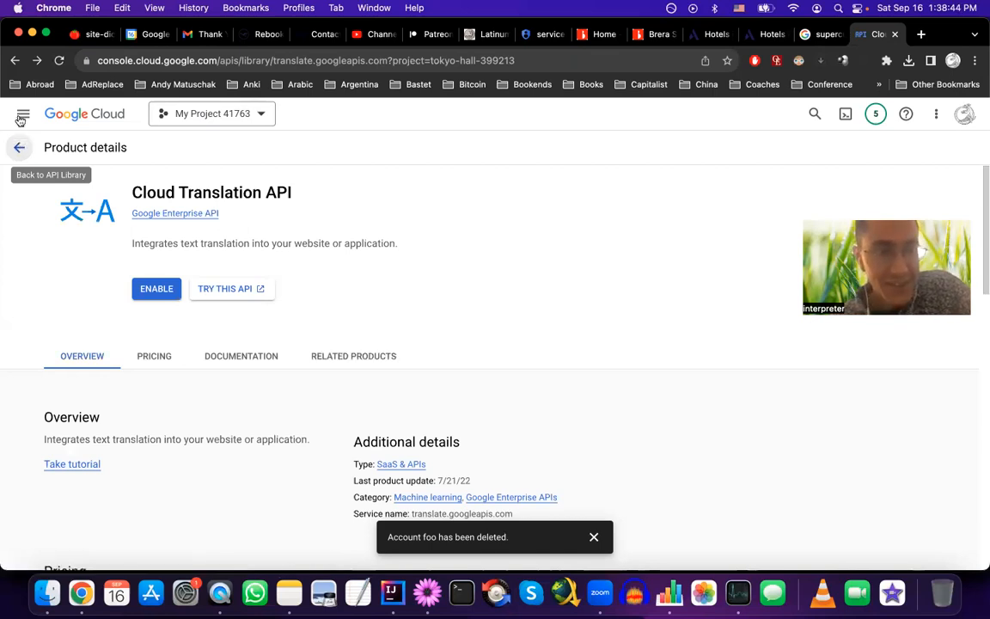
left_click(21, 120)
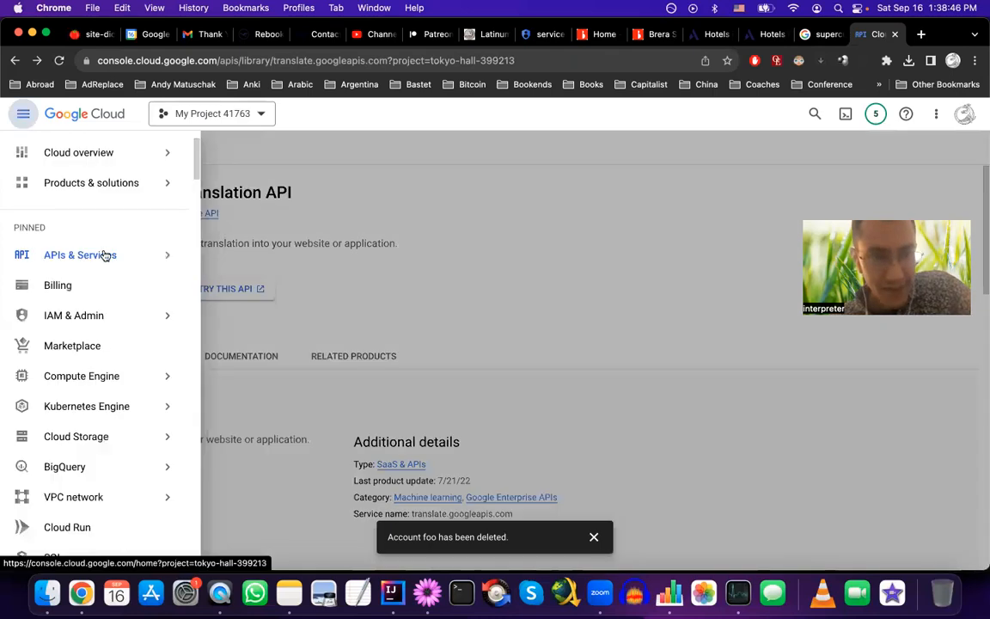
mouse_move(101, 255)
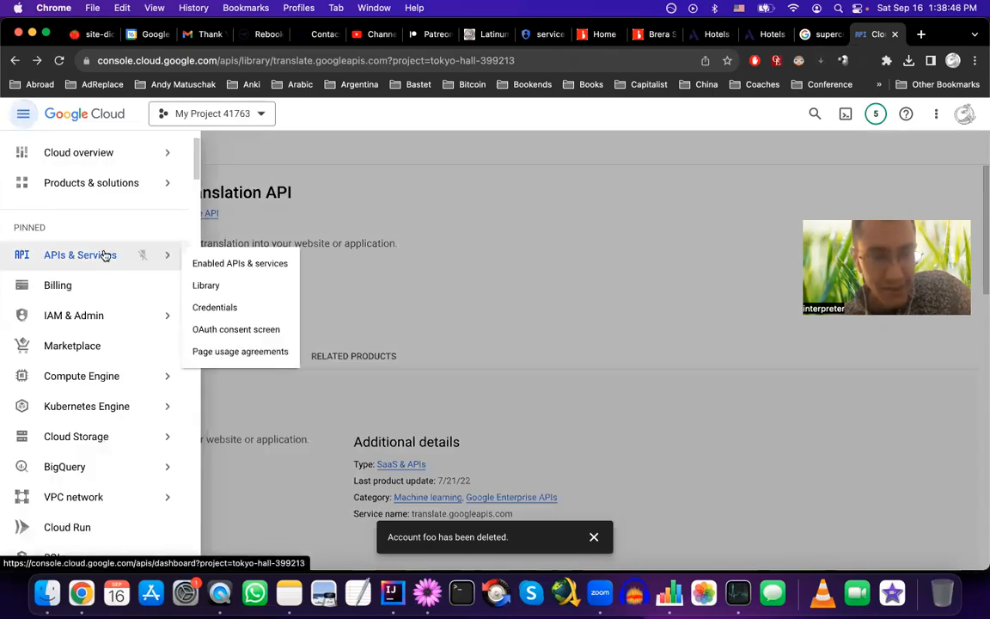
left_click(228, 265)
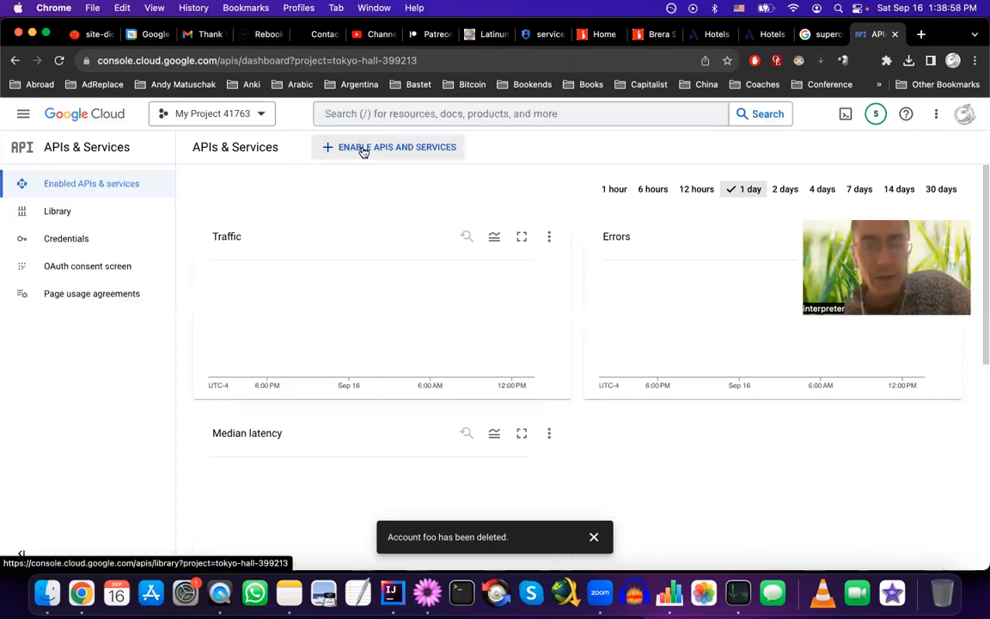
left_click(365, 149)
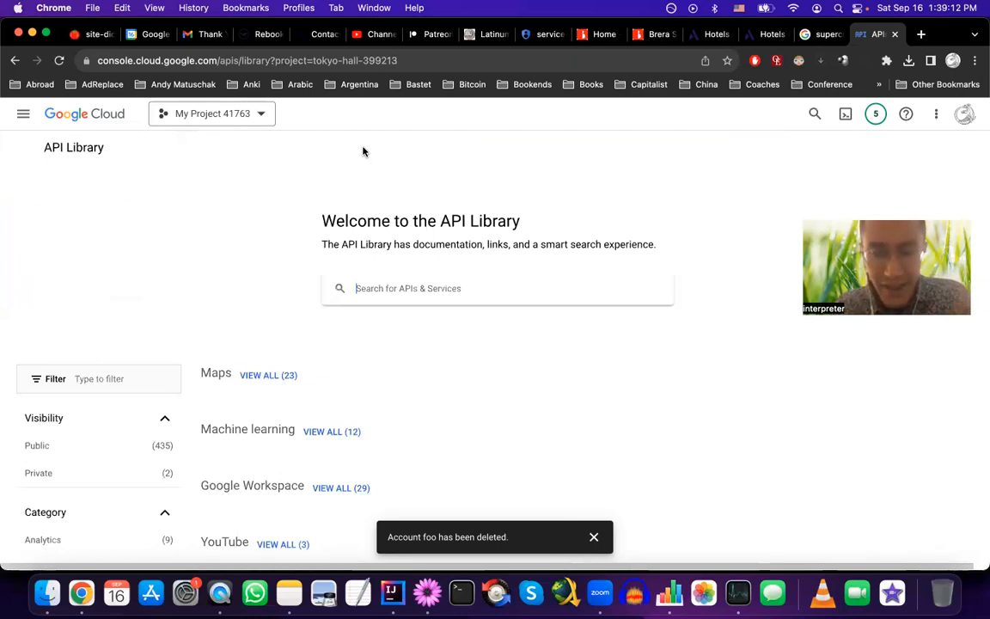
Search the API Library for "translate" and open the Cloud Translation API product details.
type("trans")
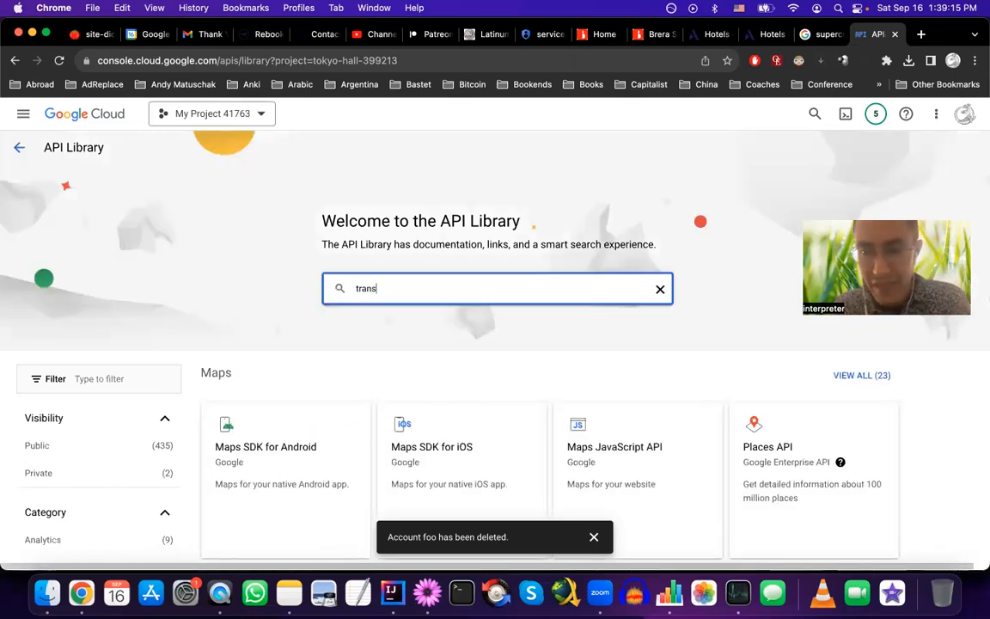
type("late")
key("Return")
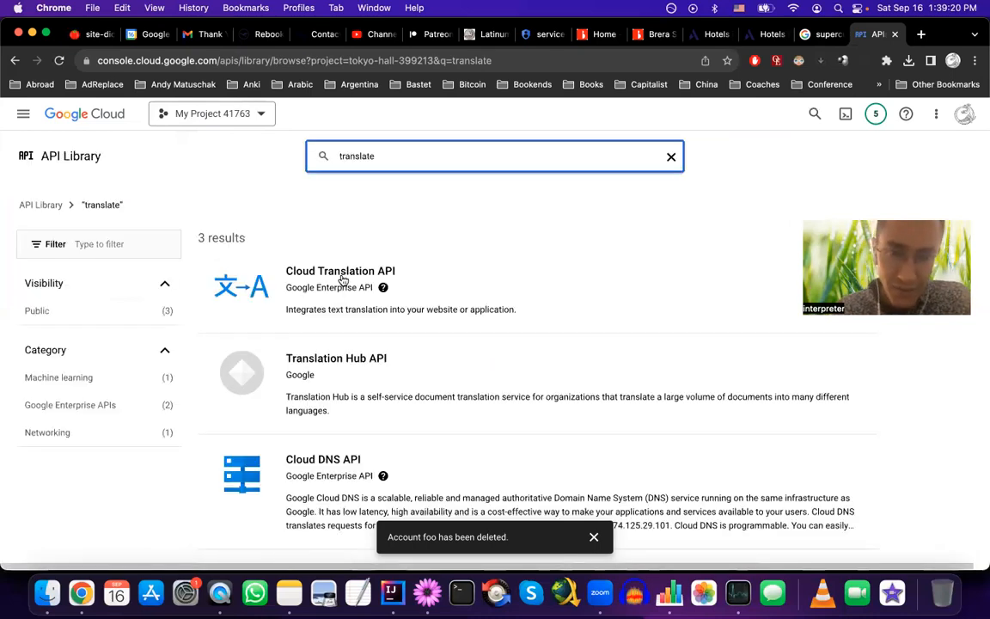
left_click(343, 280)
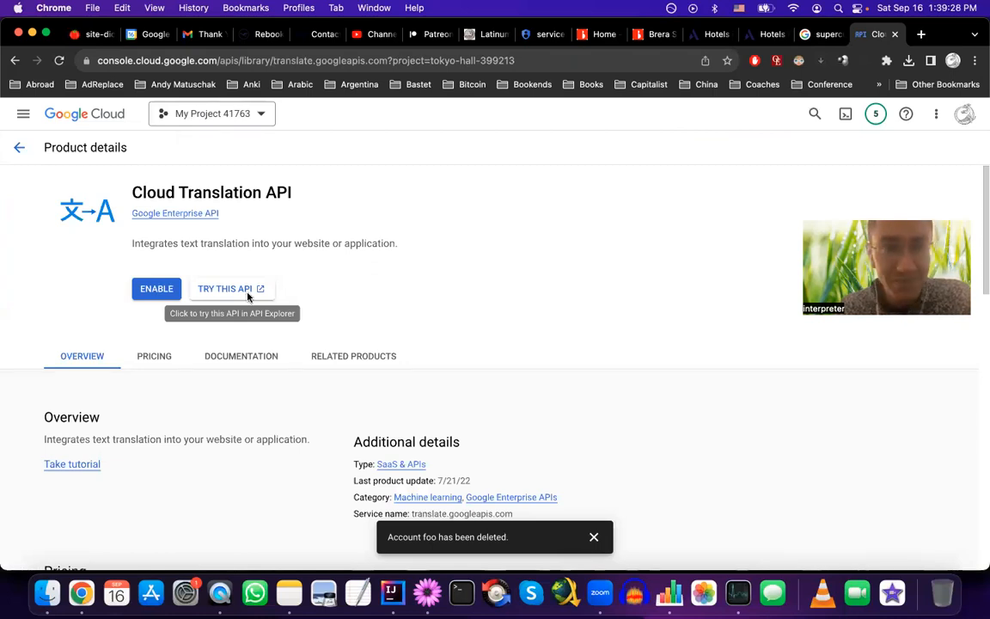
Open the Cloud Translation API in the API Explorer, look over its reference page, and close it.
left_click(248, 297)
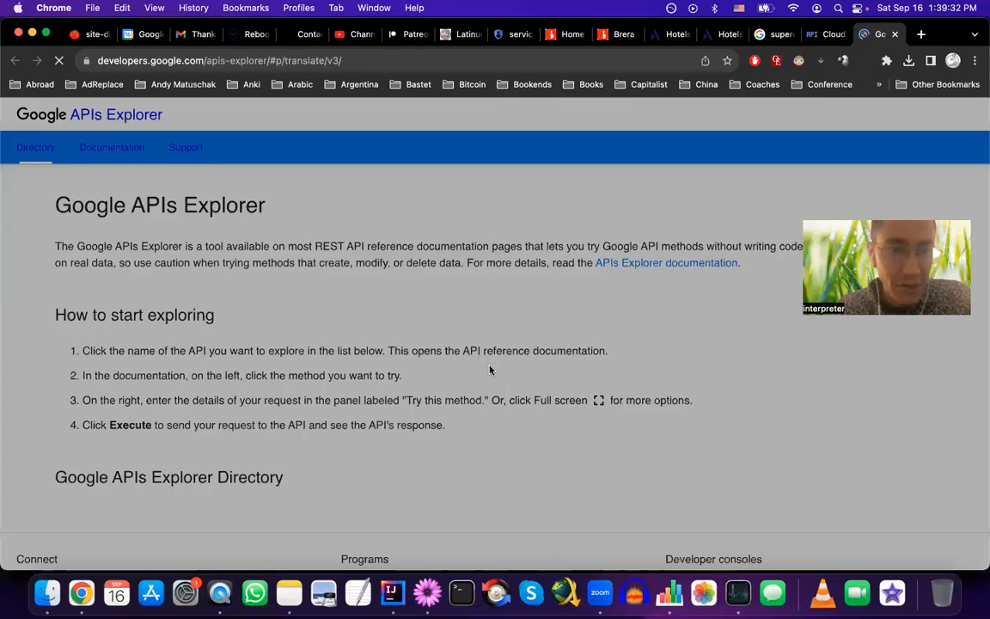
scroll(490, 371, "down", 5)
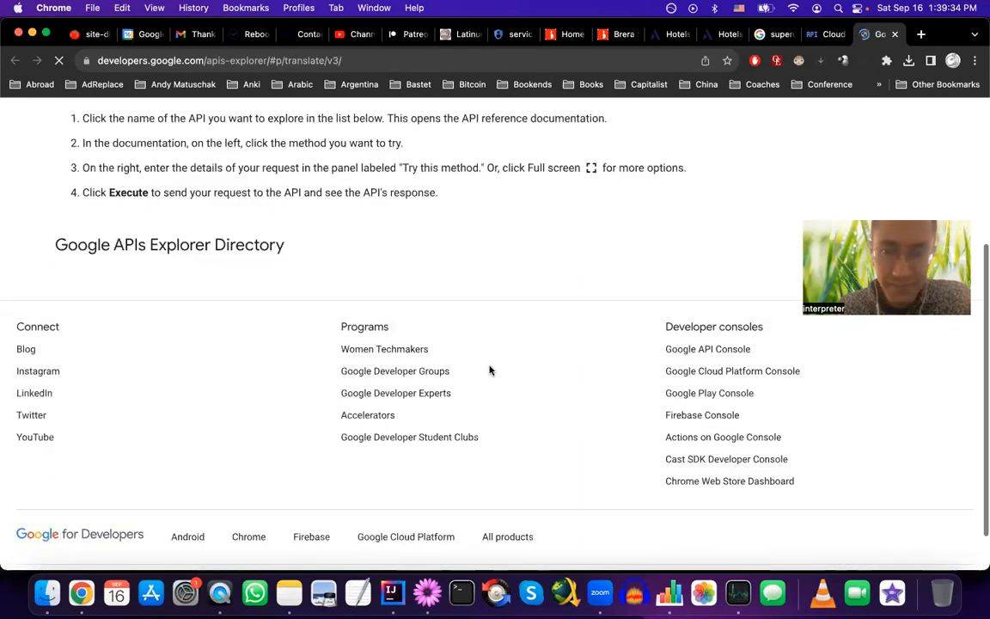
scroll(490, 370, "down", 1)
scroll(490, 371, "up", 6)
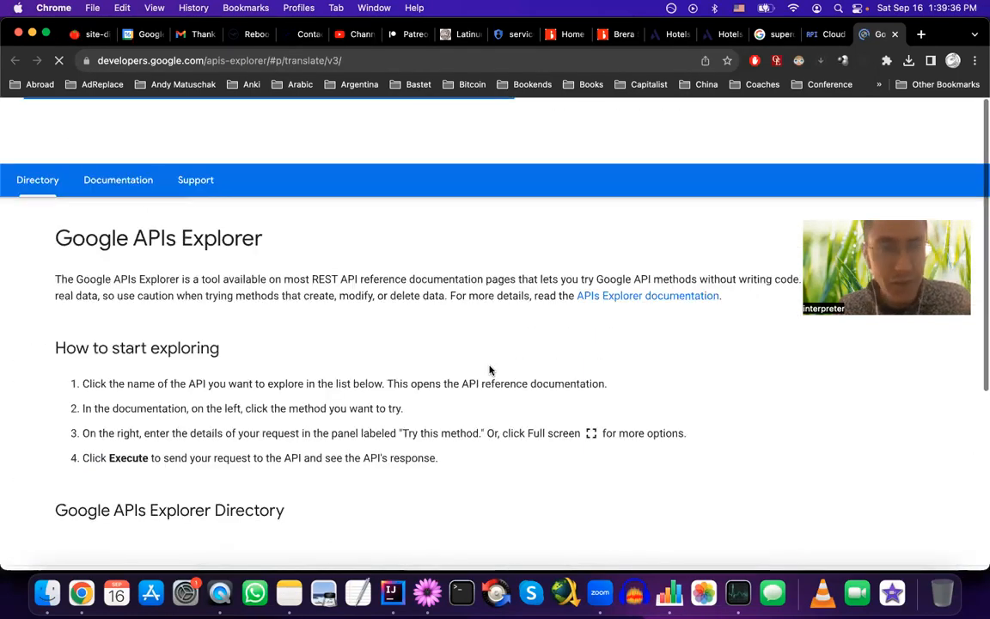
scroll(490, 371, "down", 1)
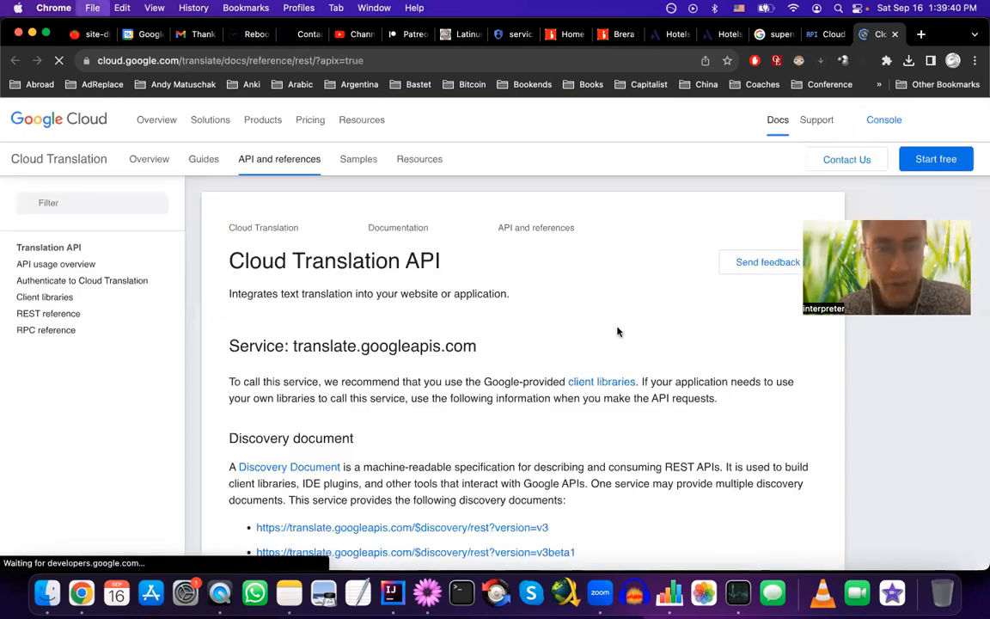
key("super+w")
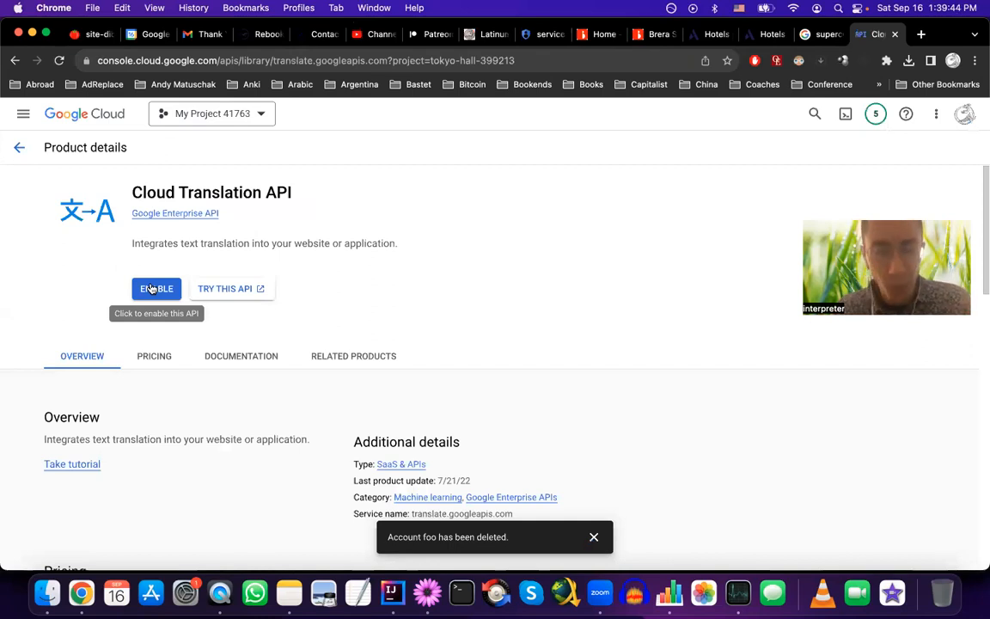
Enable the Cloud Translation API for My Project 41763 and open the project's Credentials page.
left_click(153, 288)
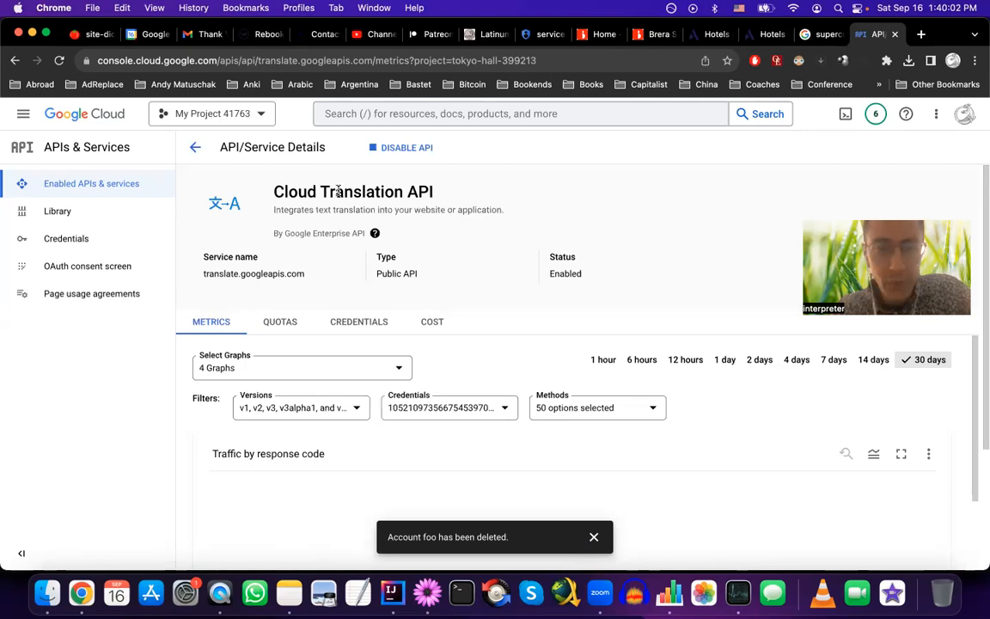
left_click(64, 244)
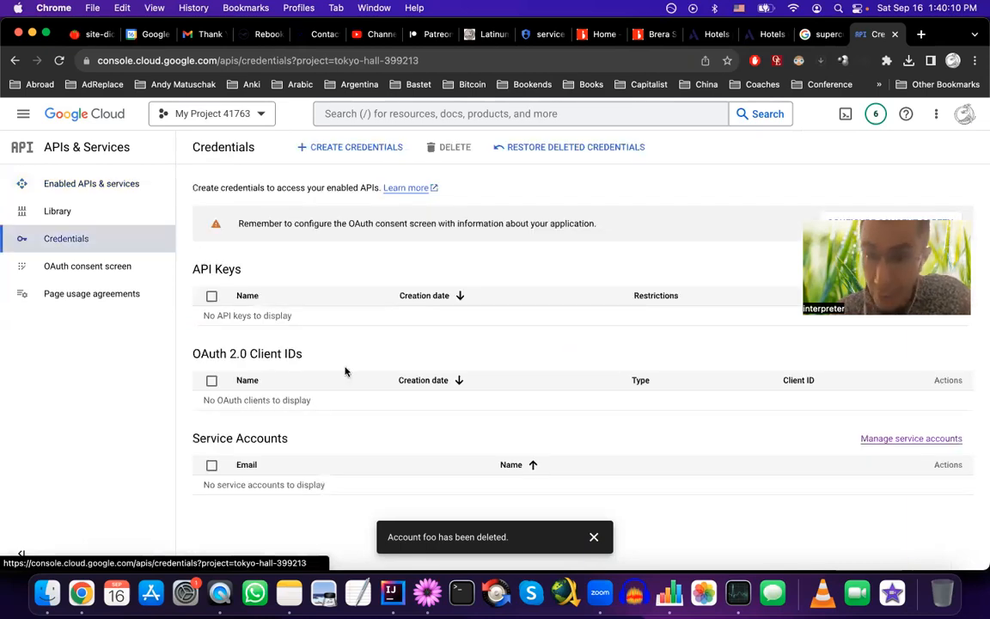
Create a service account credential named bar, skipping the optional access grants.
left_click(359, 148)
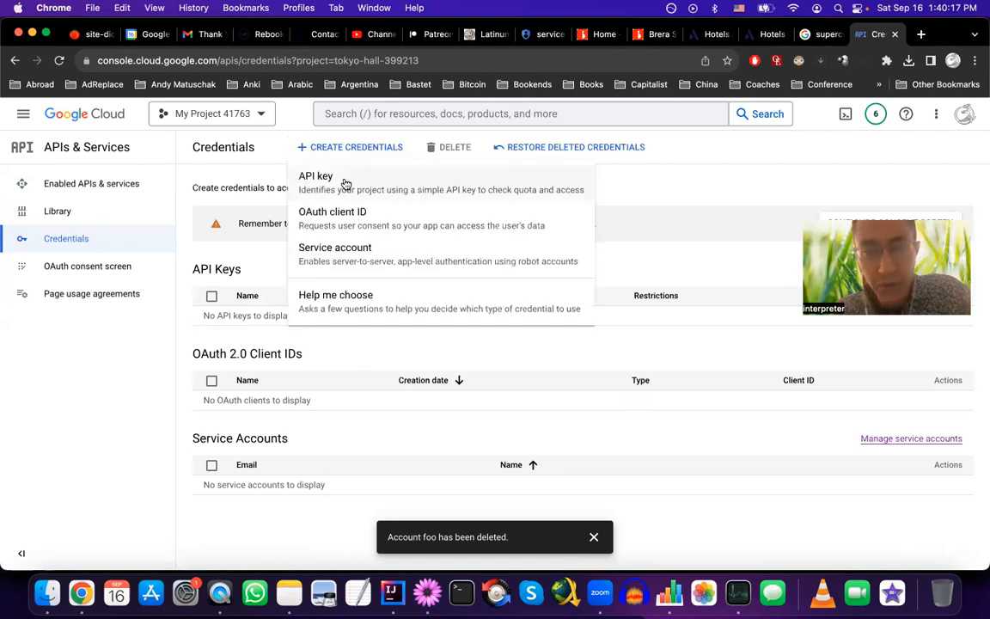
left_click(348, 263)
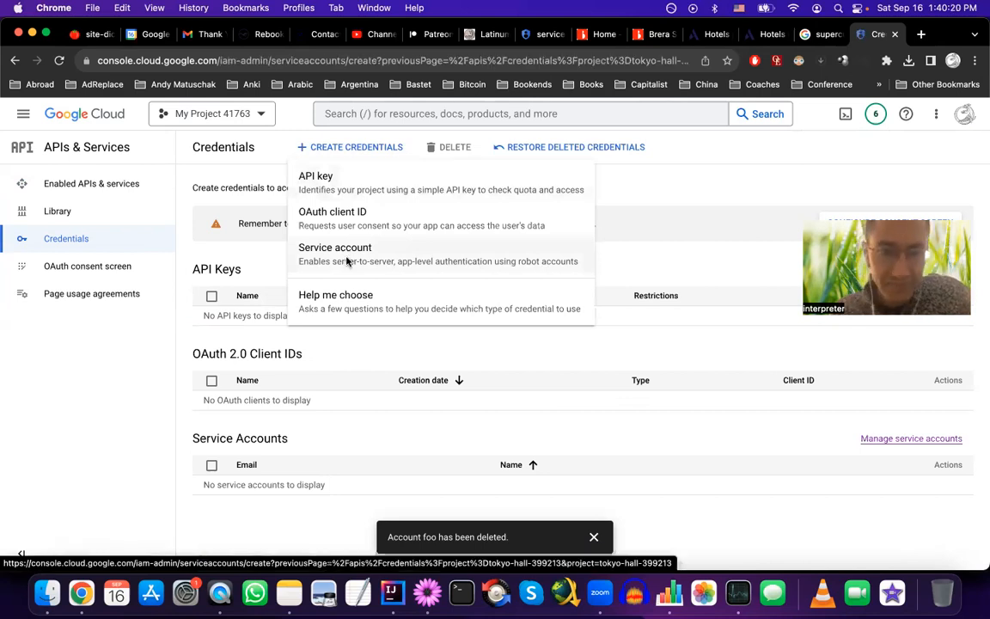
left_click(261, 224)
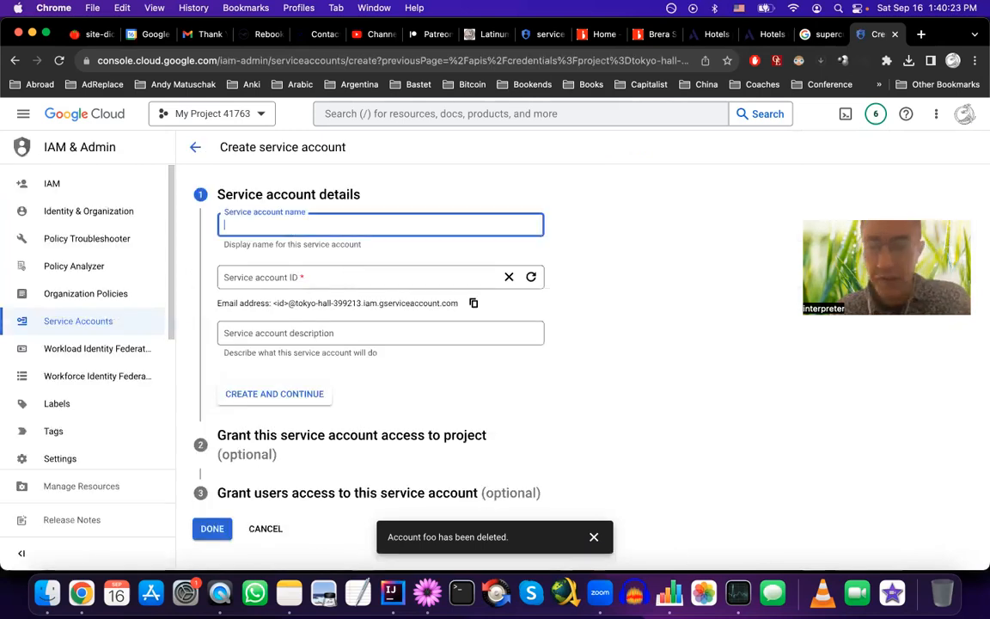
type("bar")
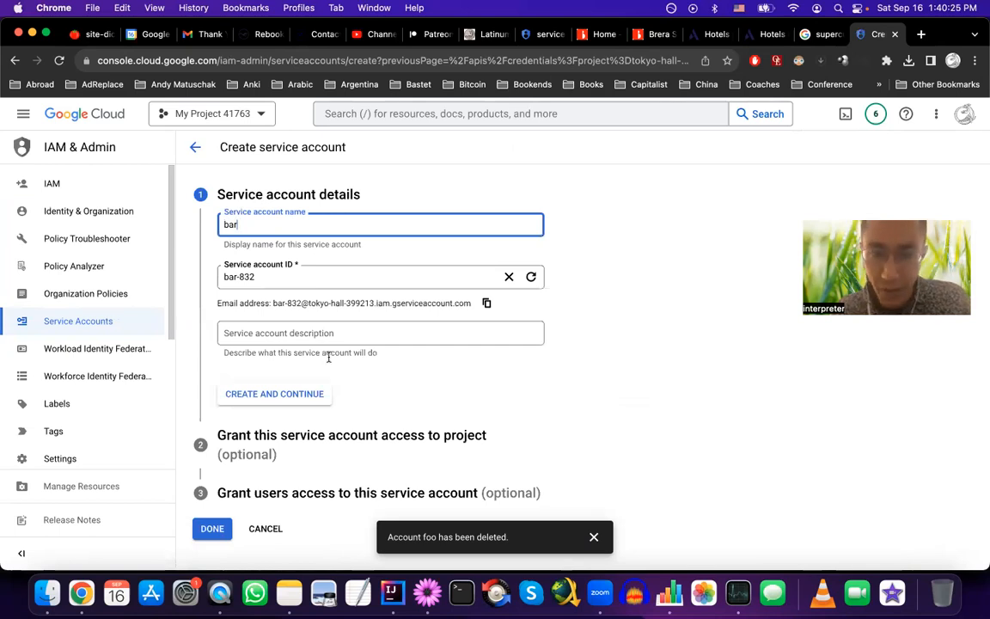
left_click(208, 533)
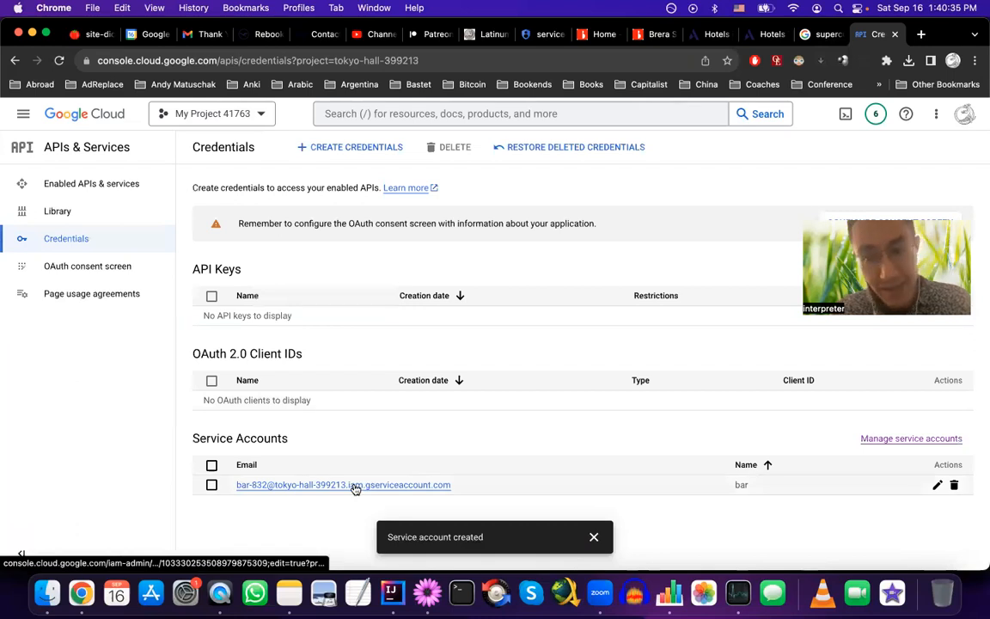
Create a new JSON key for the service account bar and save the file to the Downloads folder.
left_click(355, 487)
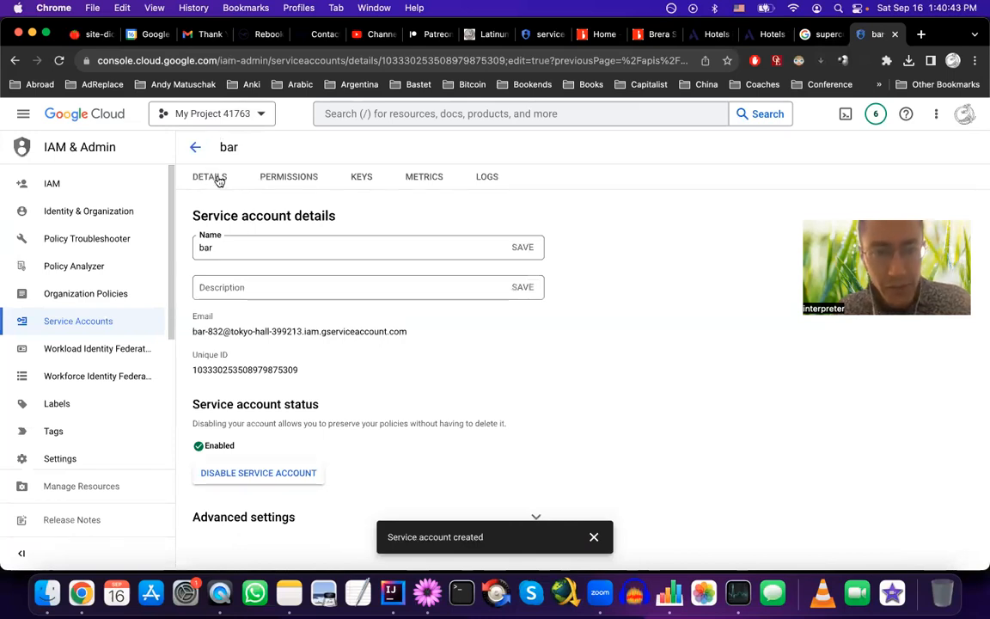
left_click(362, 177)
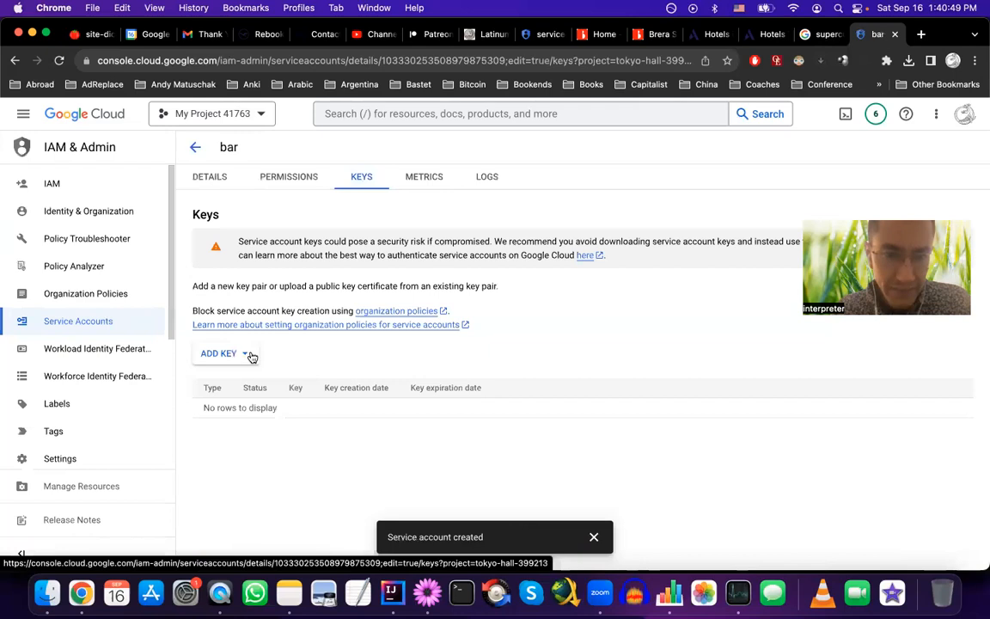
left_click(251, 355)
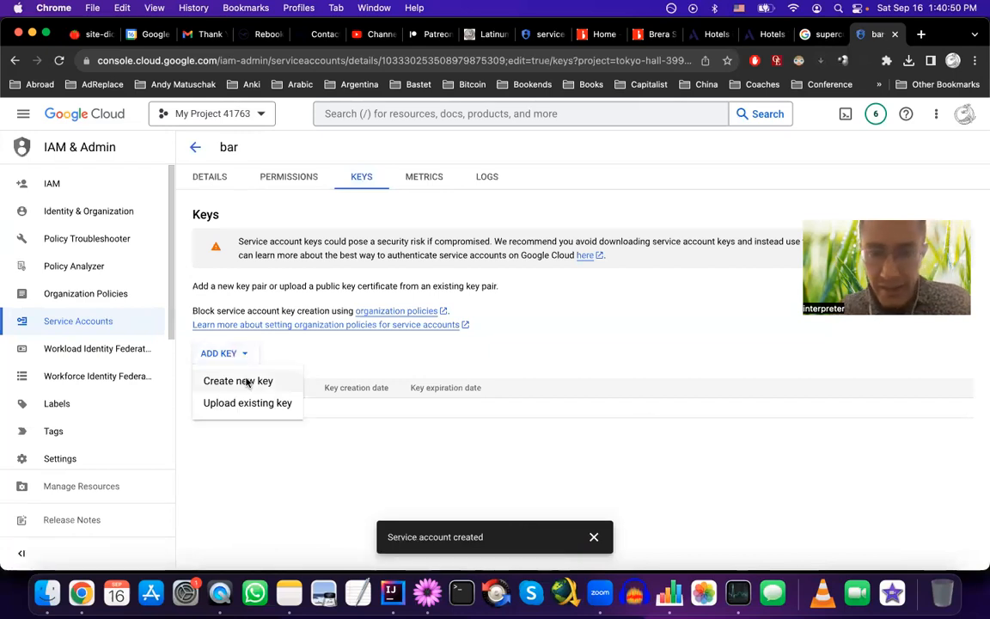
left_click(248, 381)
left_click(650, 434)
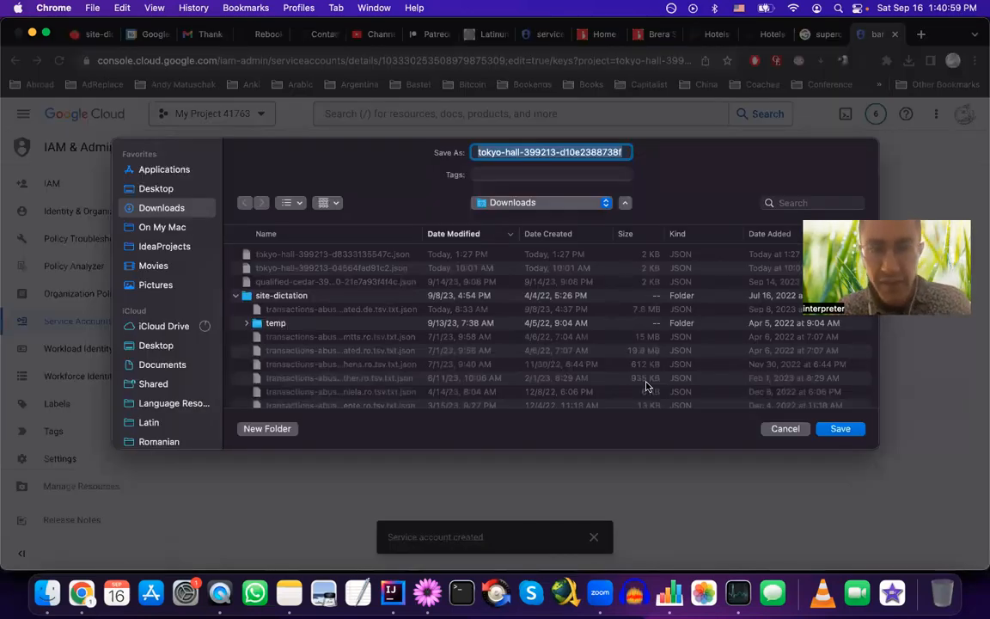
key("Return")
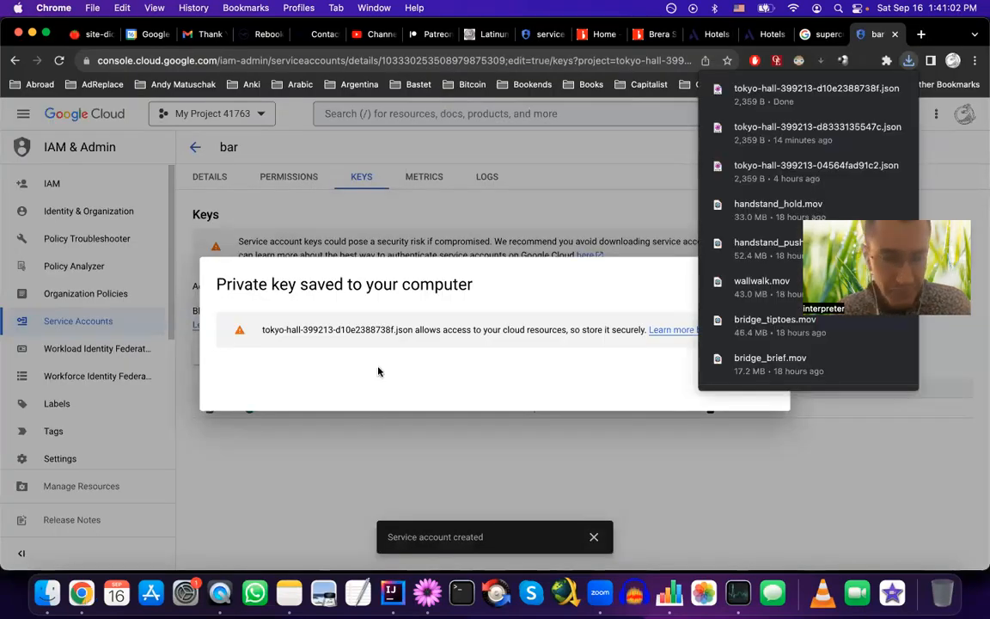
Switch to Finder, open the newly downloaded JSON key file from Downloads, and select its entire contents.
left_click(47, 593)
left_click(80, 55)
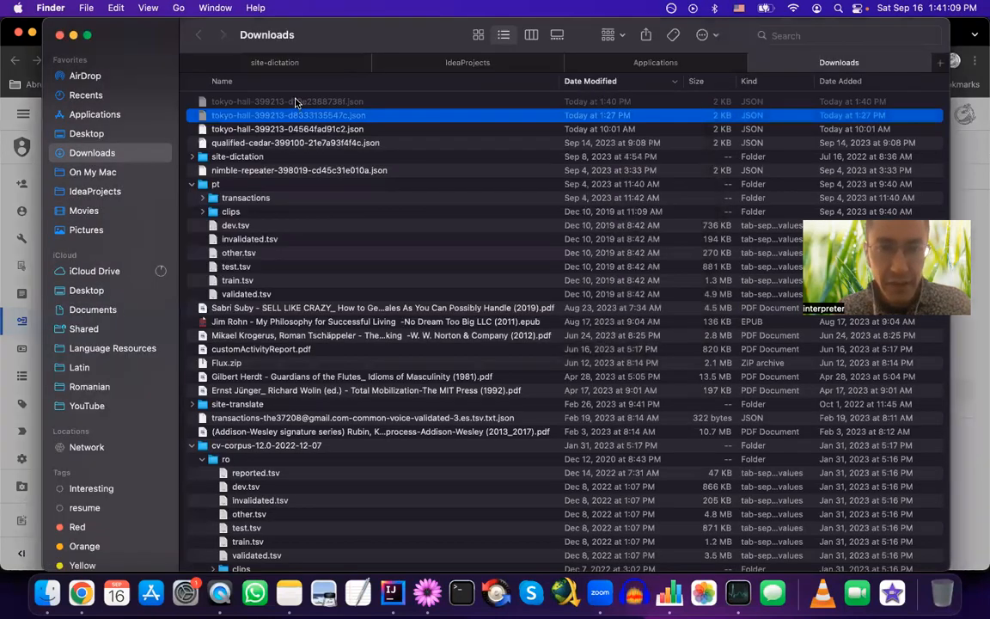
left_click(294, 102)
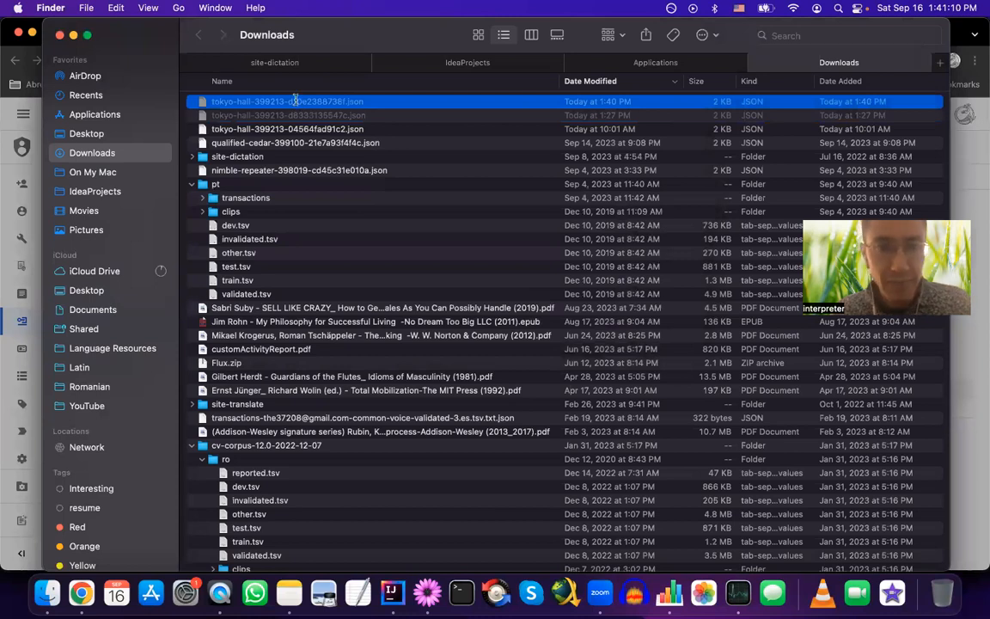
double_click(295, 101)
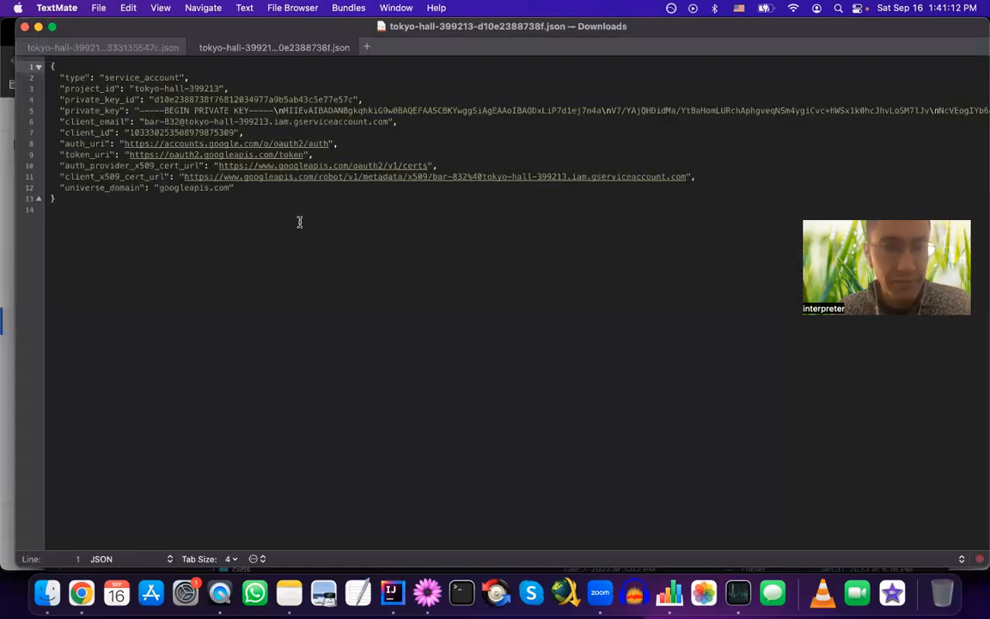
key("super+a")
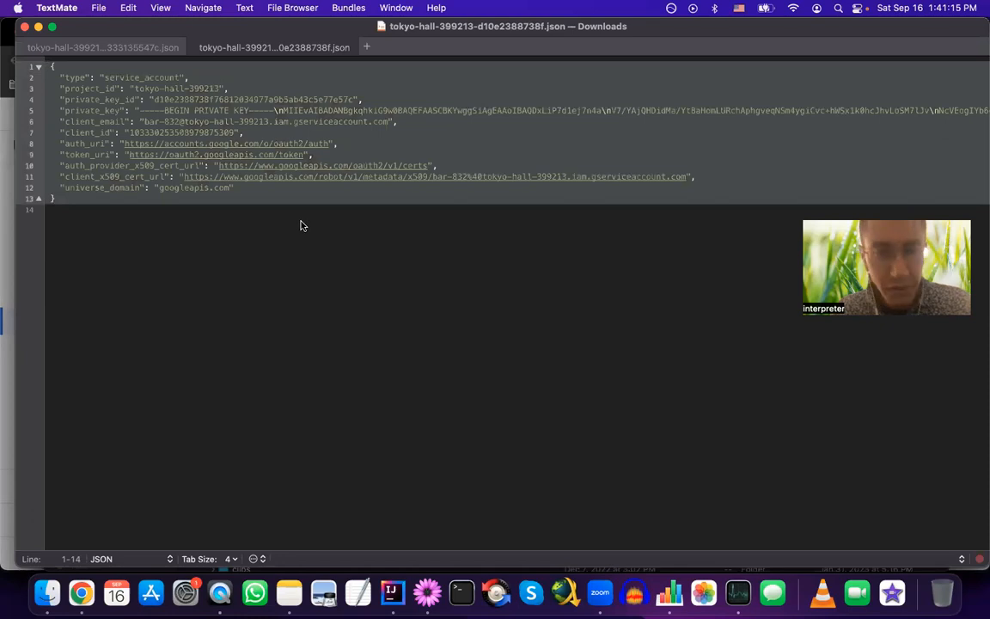
Switch to IntelliJ IDEA, create google-cloud-credentials-4.json in the resources folder, and paste the copied service account key contents into it.
key("super+Tab")
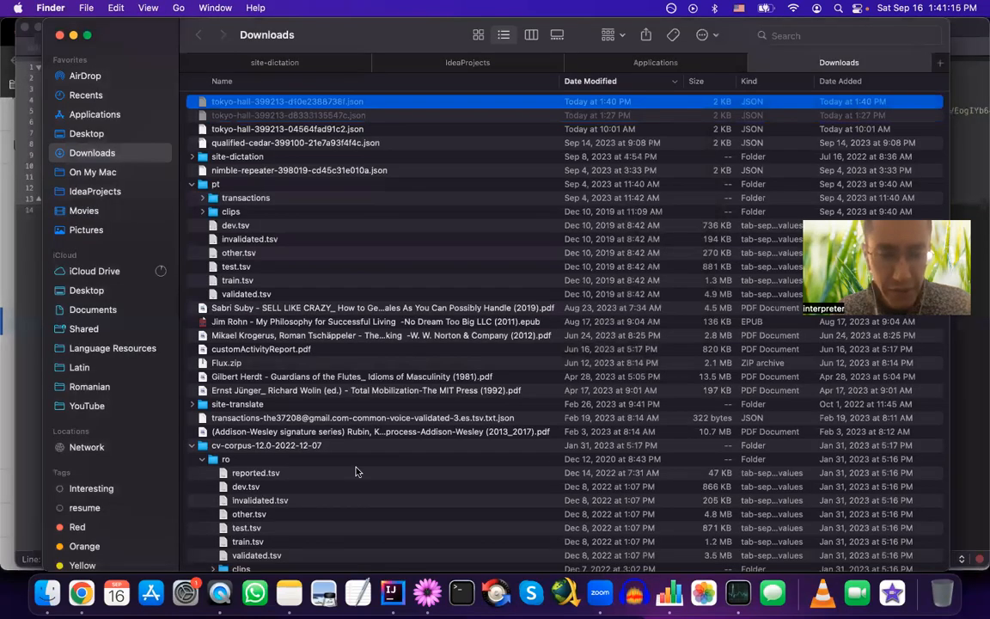
left_click(392, 594)
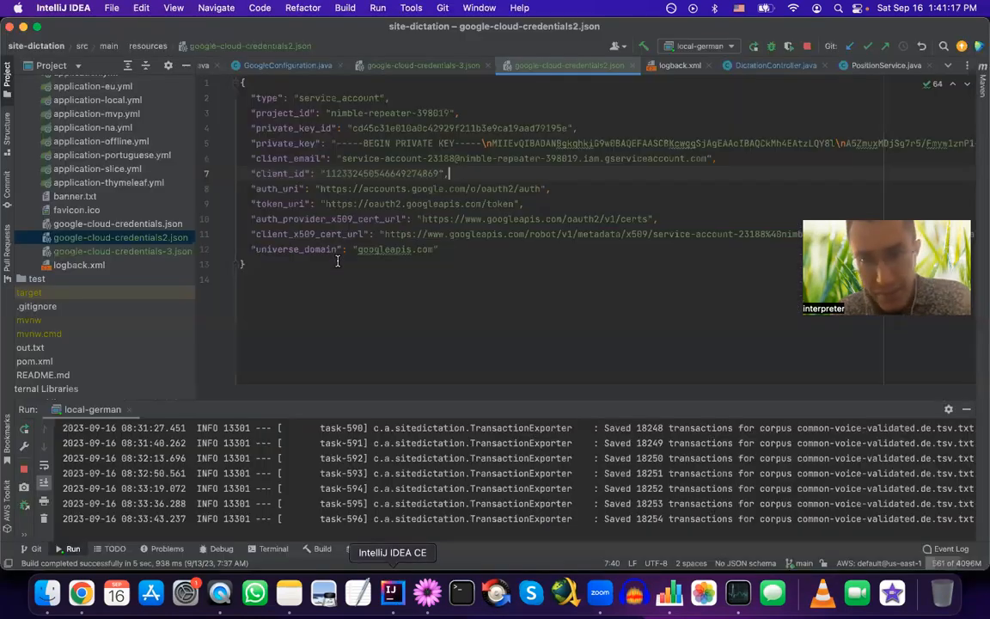
scroll(77, 145, "up", 4)
right_click(76, 140)
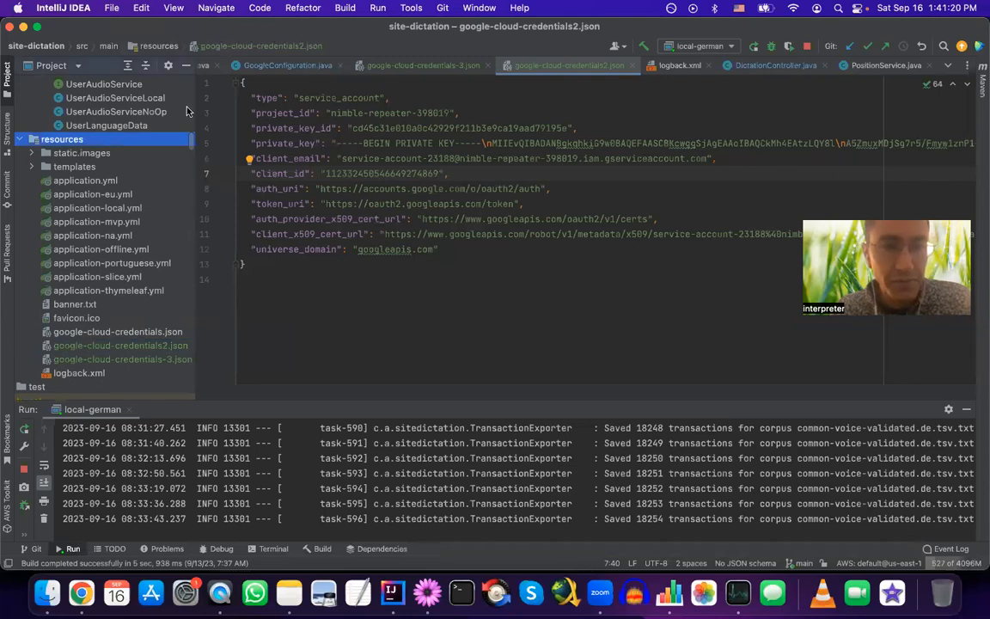
mouse_move(342, 113)
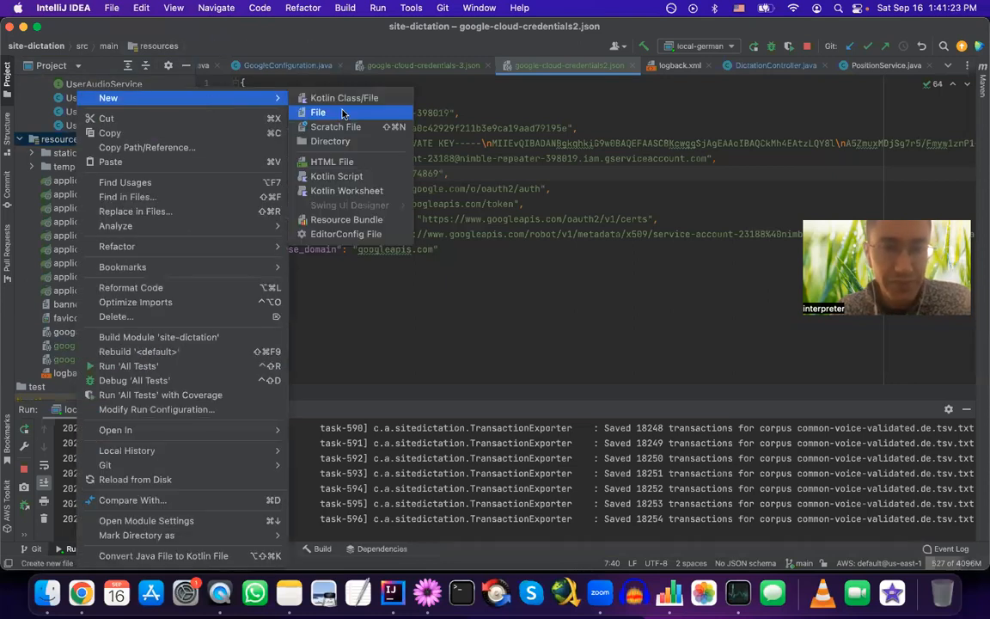
left_click(342, 113)
type("google-cloud-credentials")
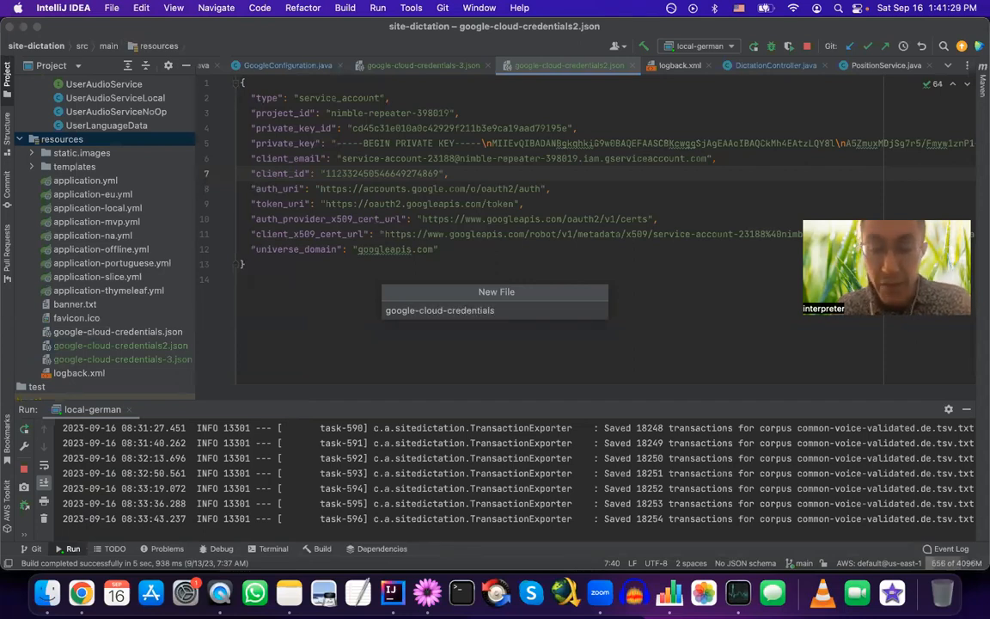
type("-4.json")
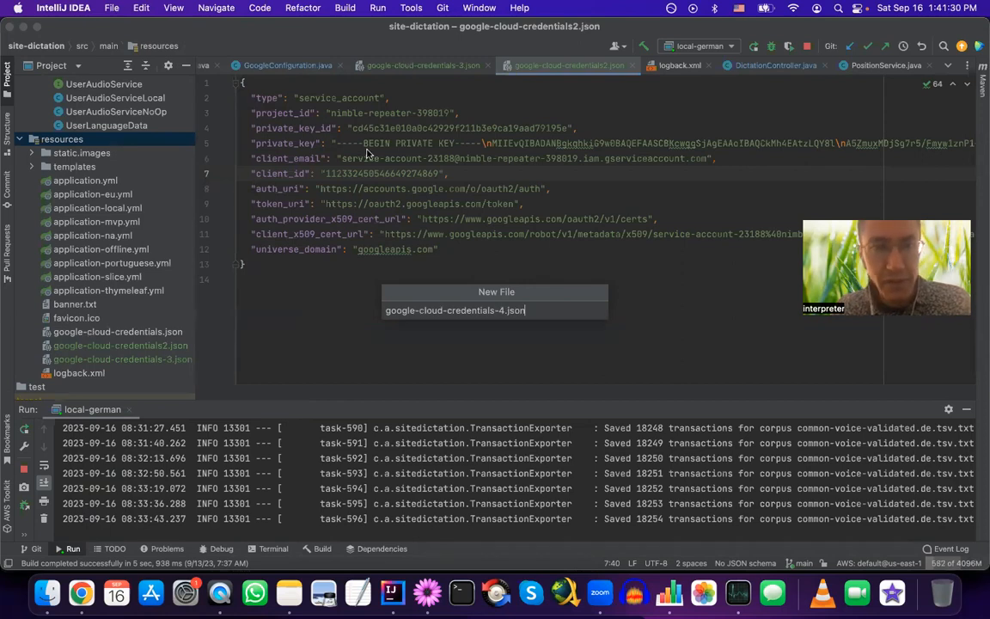
key("Return")
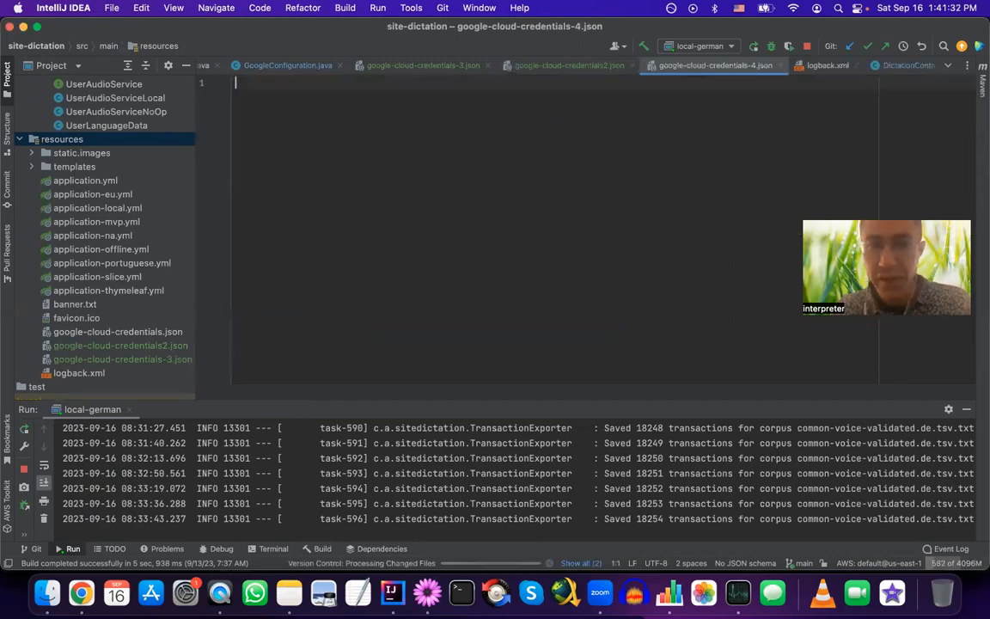
key("super+v")
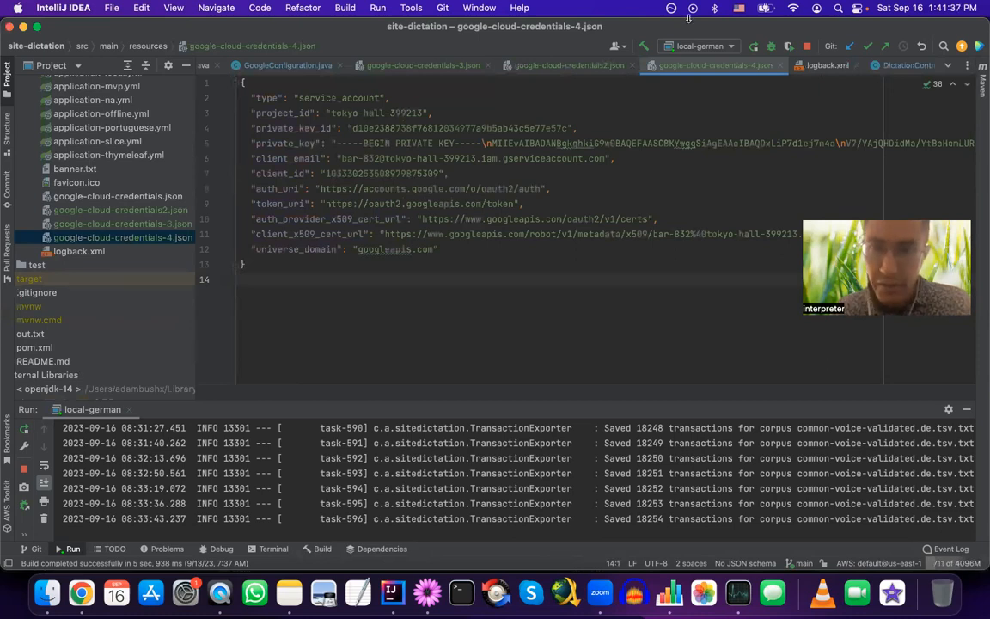
In GoogleConfiguration.java, change the resource file loaded by the googleCredentials bean to "google-cloud-credentials-4.json".
left_click(293, 66)
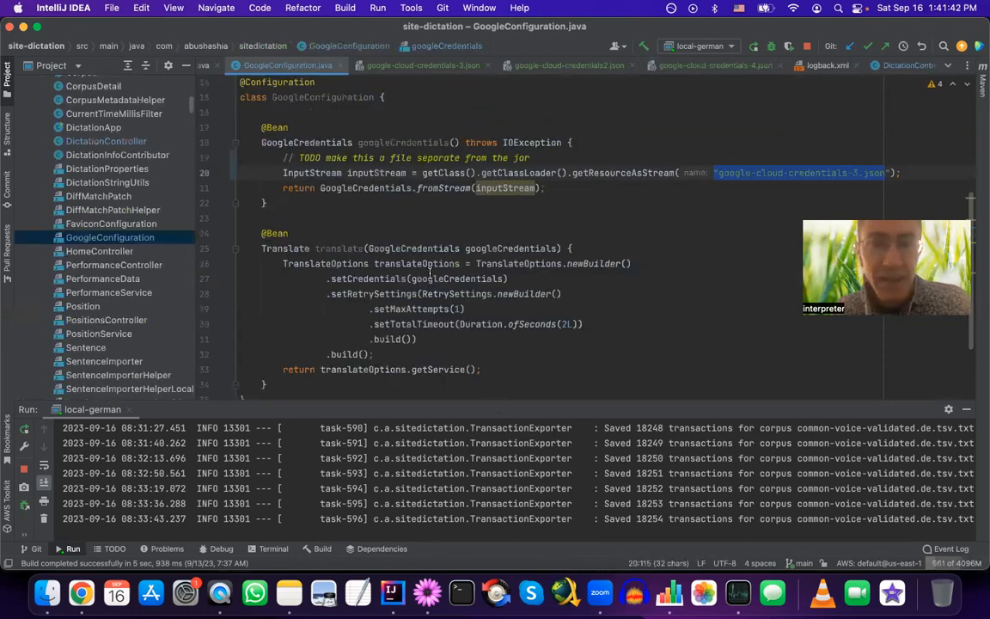
left_click(370, 203)
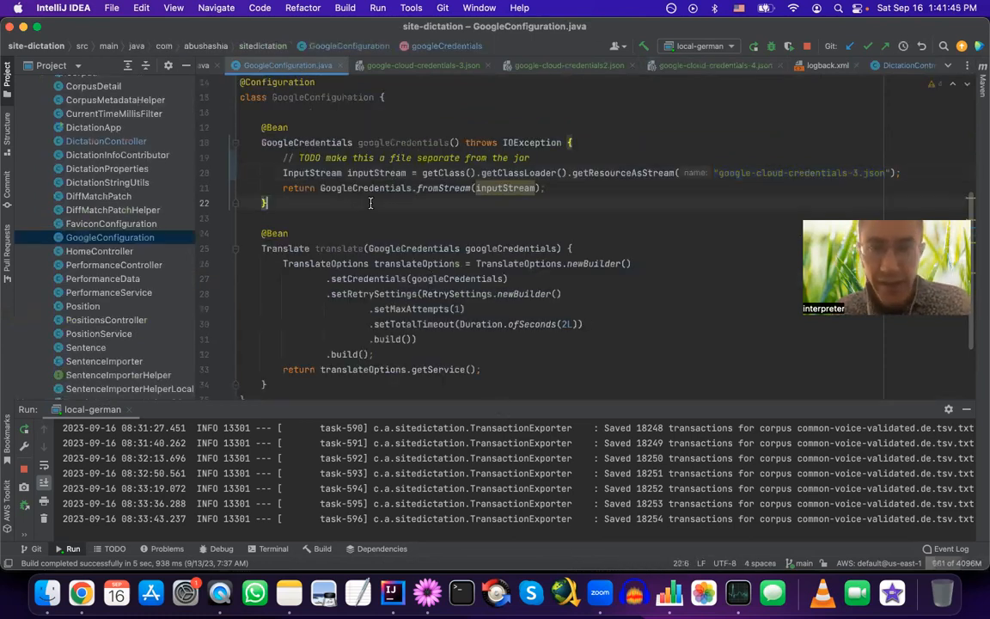
scroll(371, 203, "up", 1)
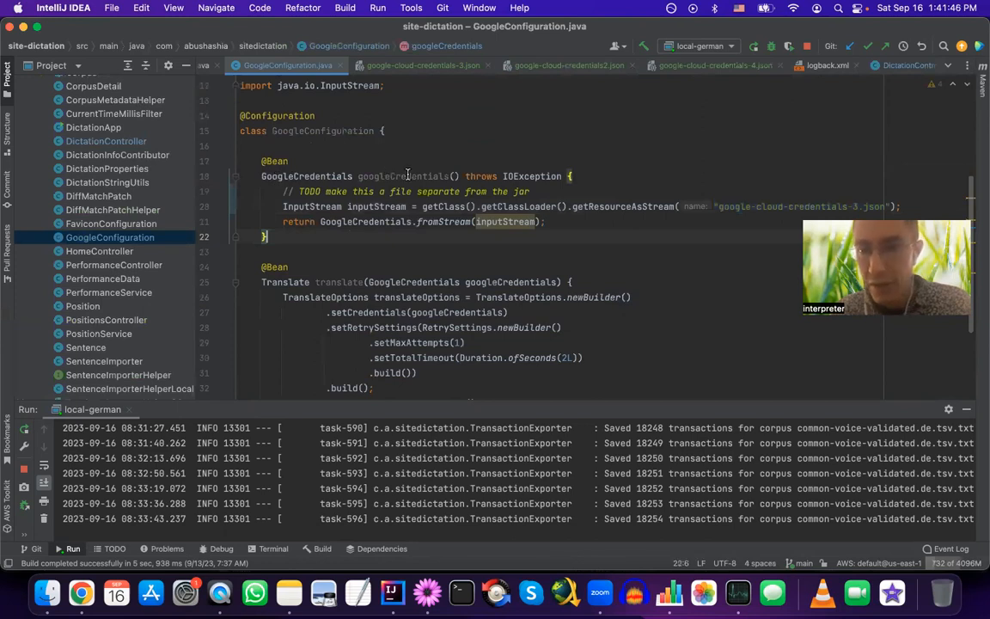
left_click(858, 206)
key("BackSpace")
type("4")
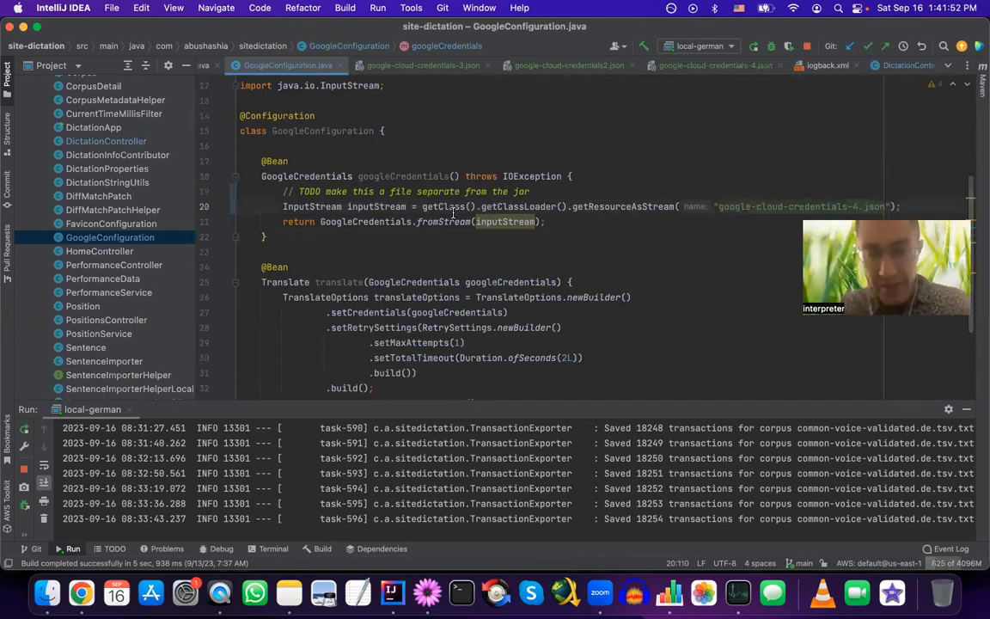
left_click(580, 221)
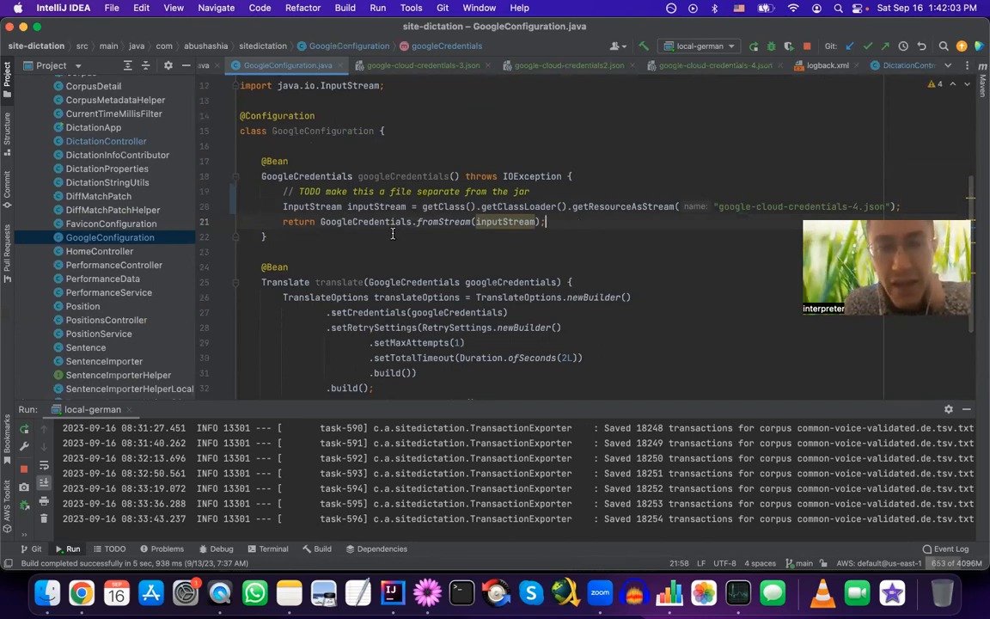
Examine how GoogleConfiguration builds the GoogleCredentials bean and passes it to the Translate bean.
scroll(393, 234, "down", 2)
double_click(361, 196)
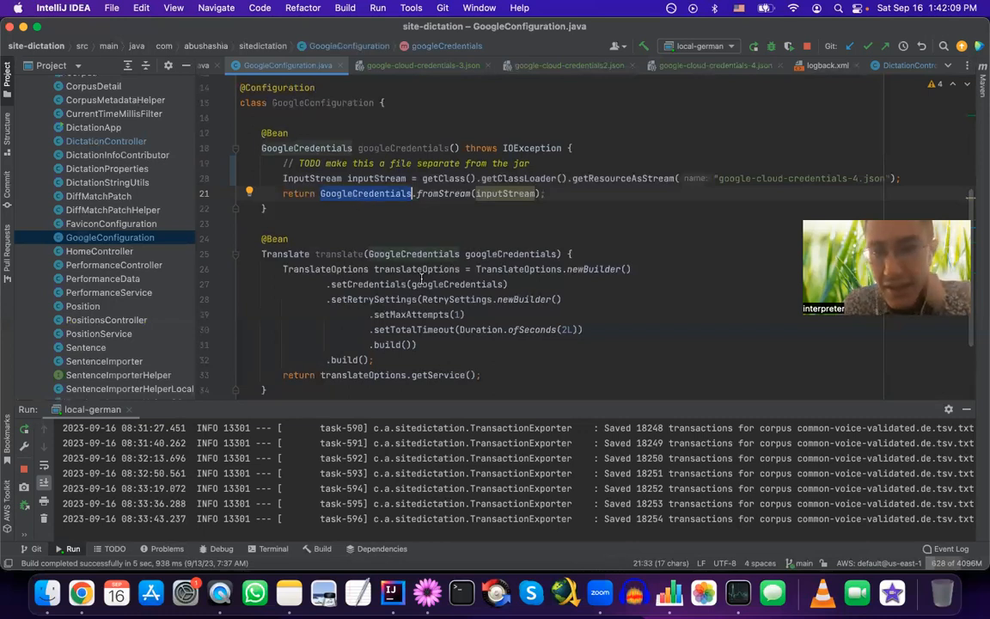
scroll(327, 199, "down", 1)
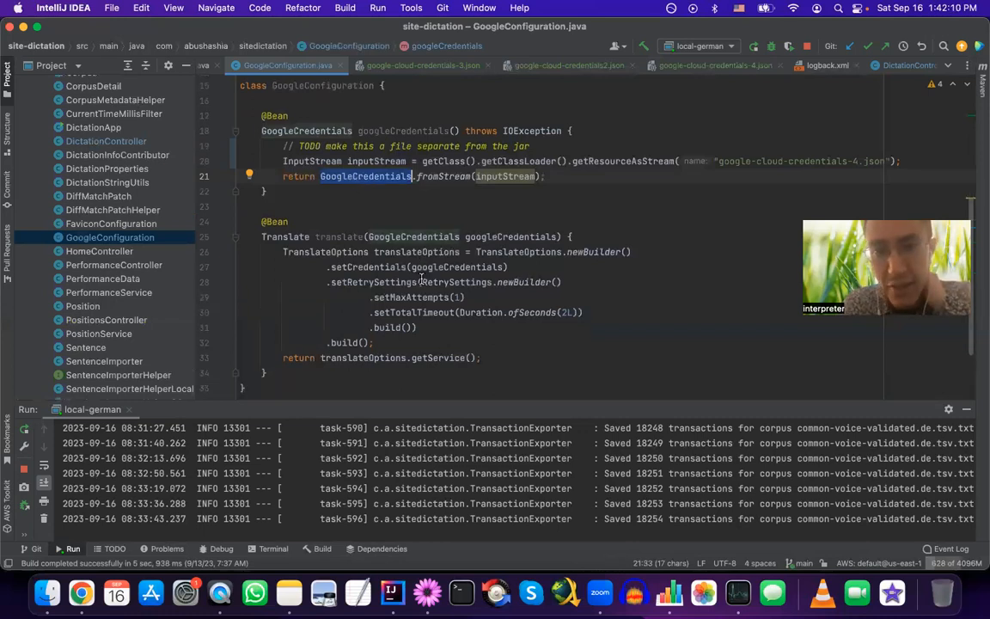
double_click(310, 130)
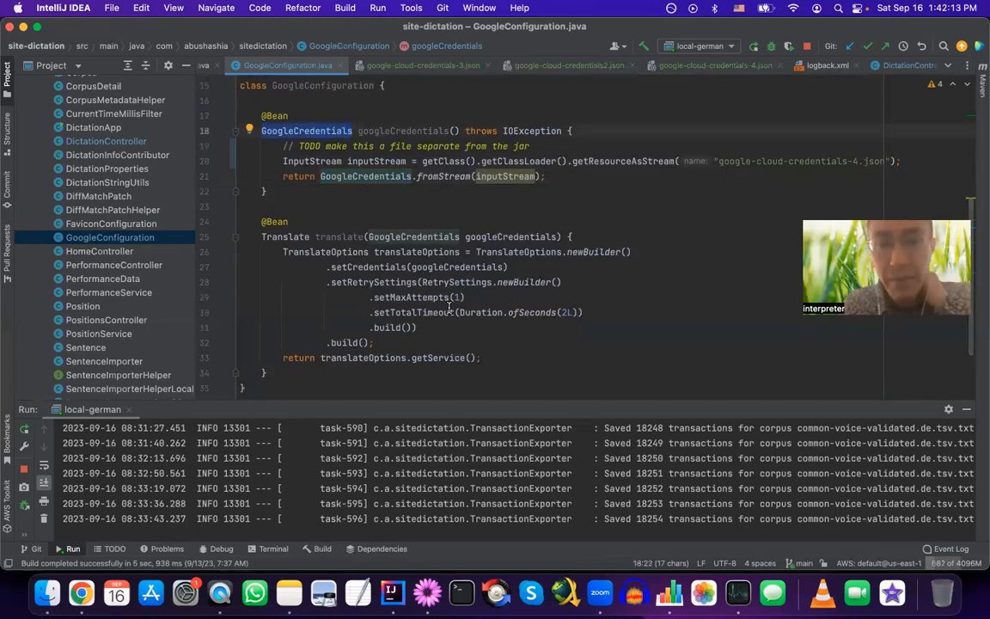
scroll(279, 212, "down", 2)
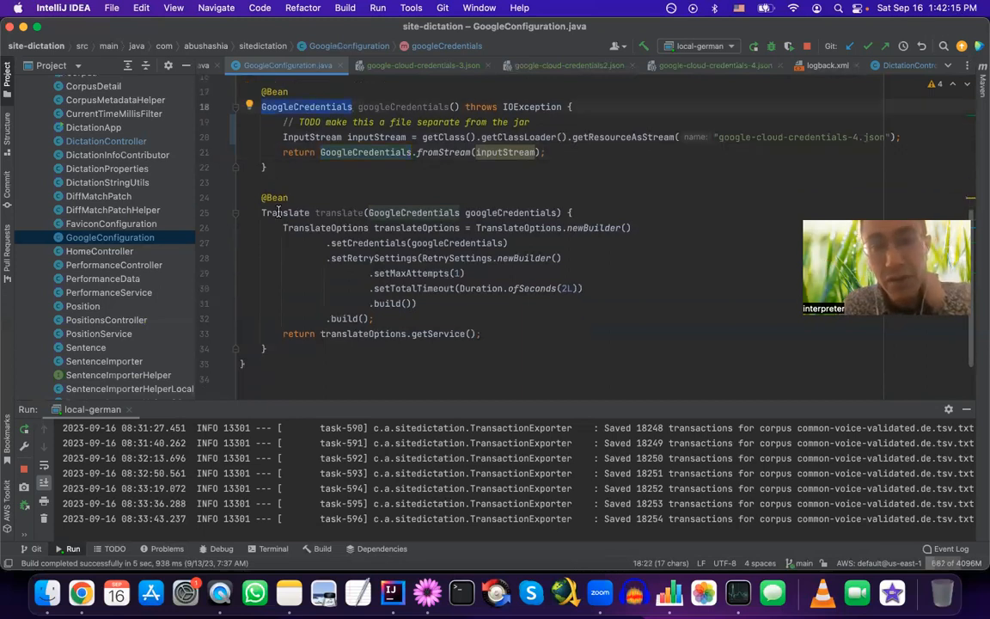
double_click(278, 212)
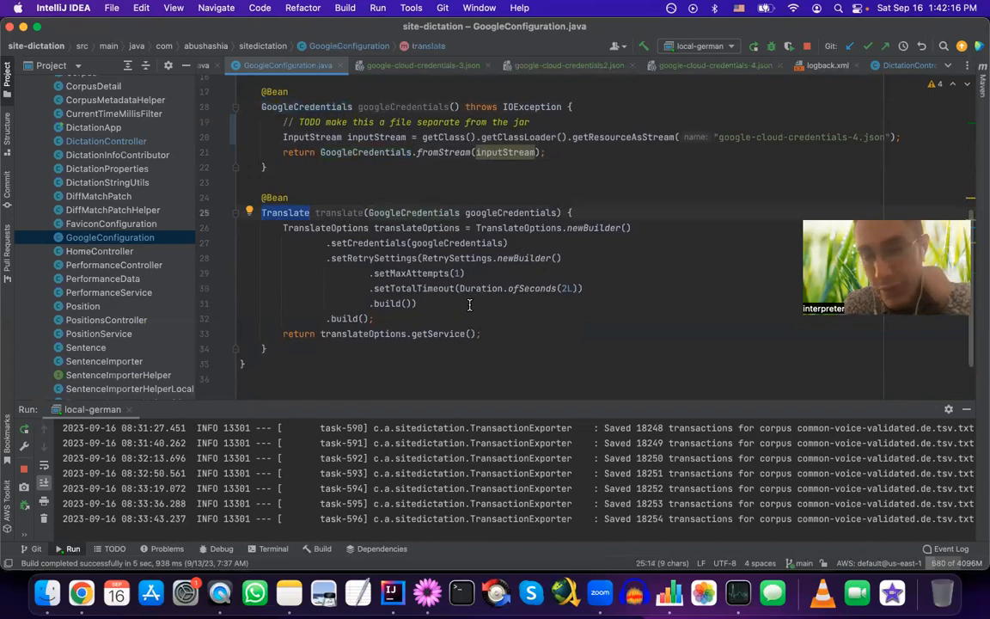
double_click(516, 204)
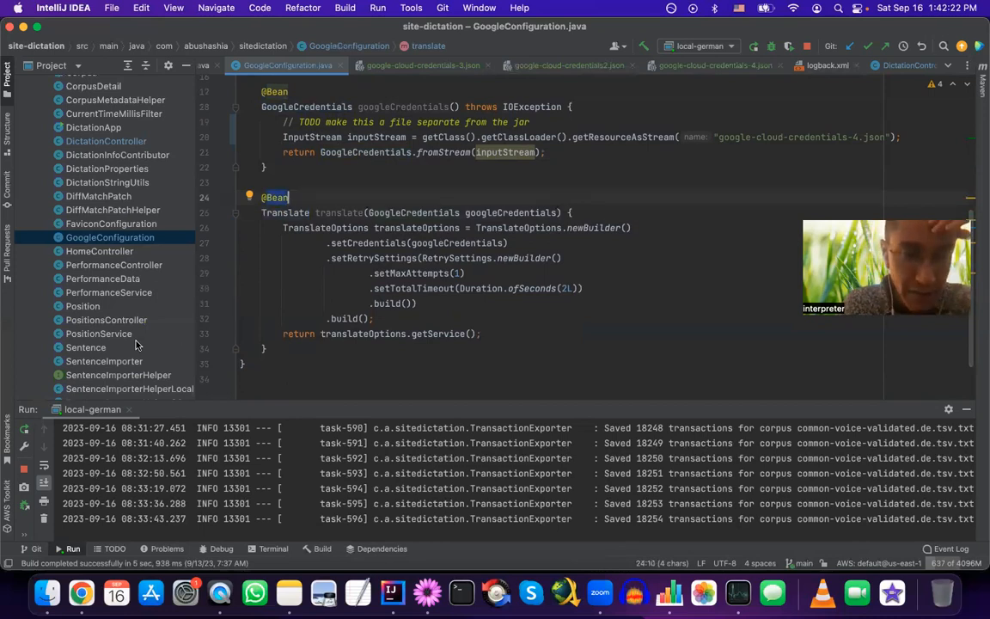
Review the TranslationService interface and its TranslationServiceGoogle and TranslationServiceNoOp implementations.
scroll(135, 345, "down", 6)
scroll(135, 345, "down", 4)
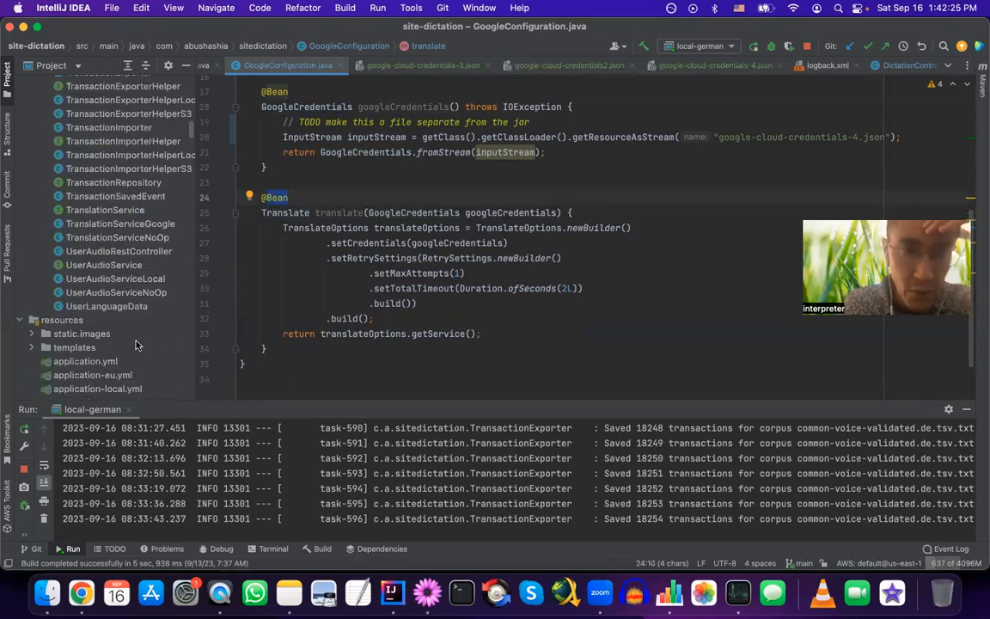
scroll(114, 285, "up", 2)
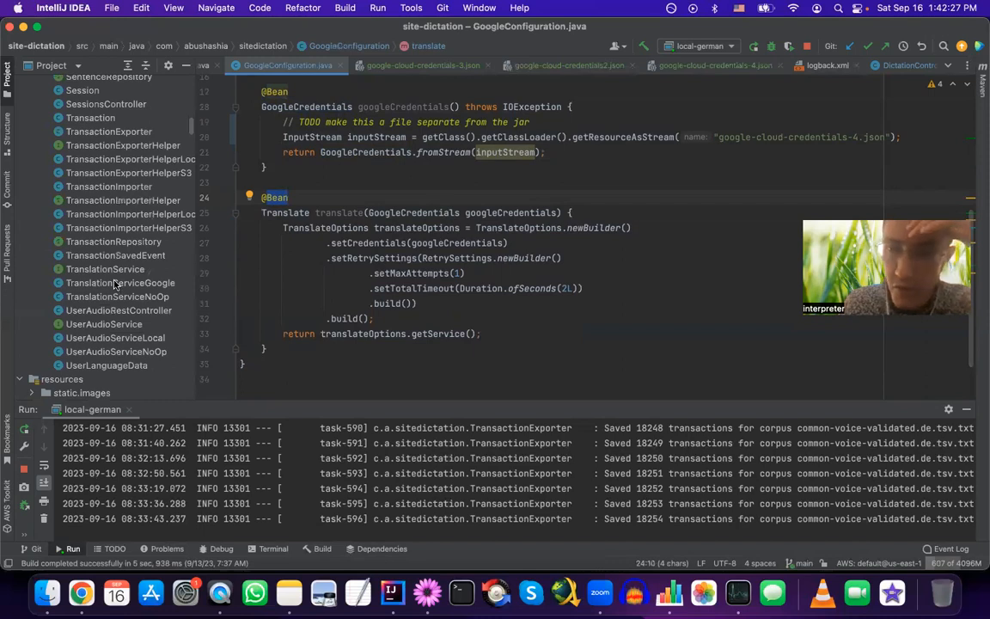
double_click(114, 283)
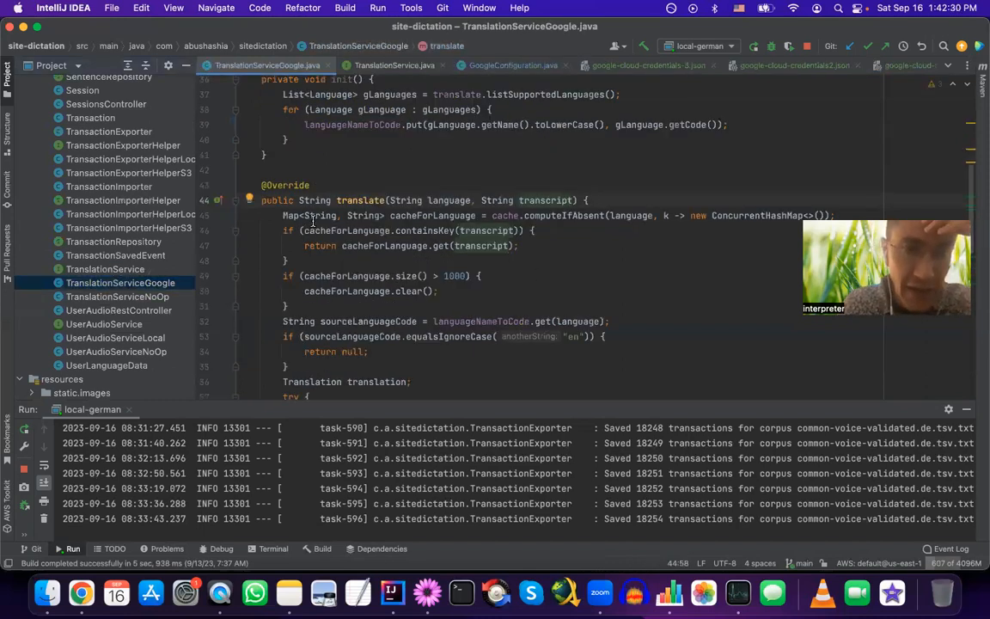
key("super+[")
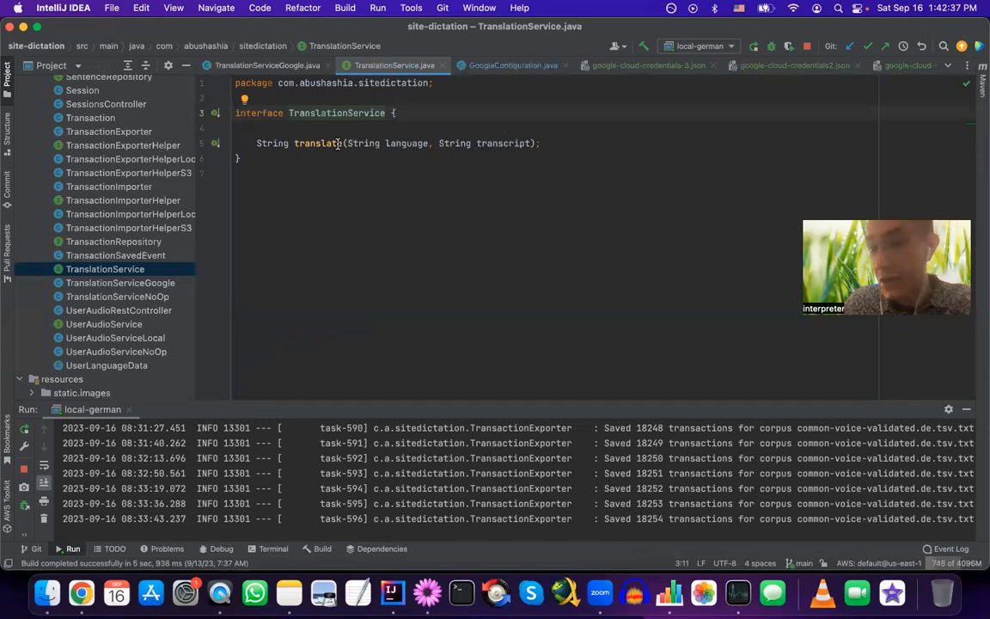
double_click(117, 284)
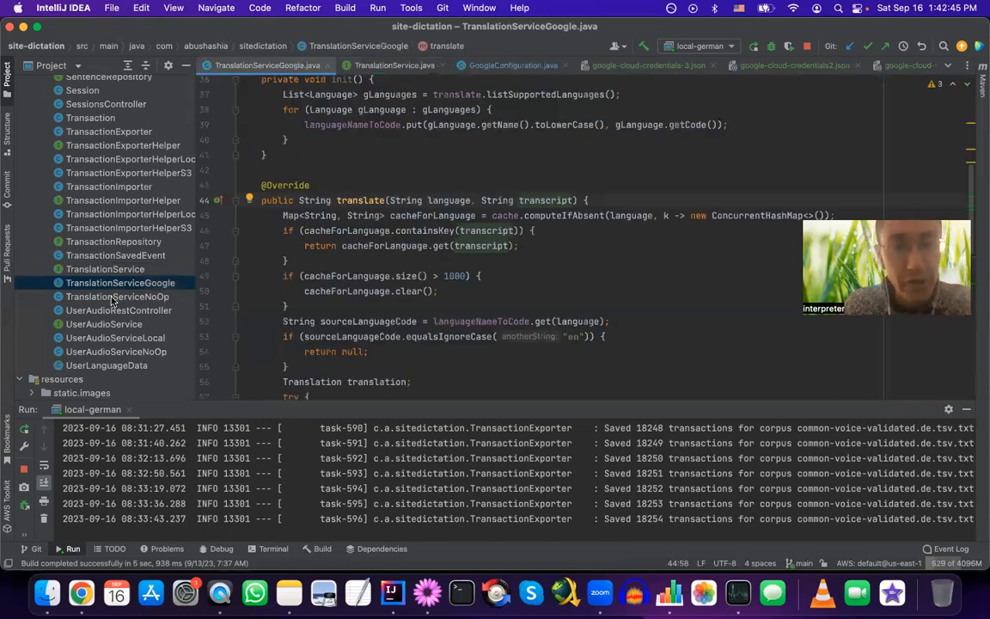
left_click(105, 296)
key("Return")
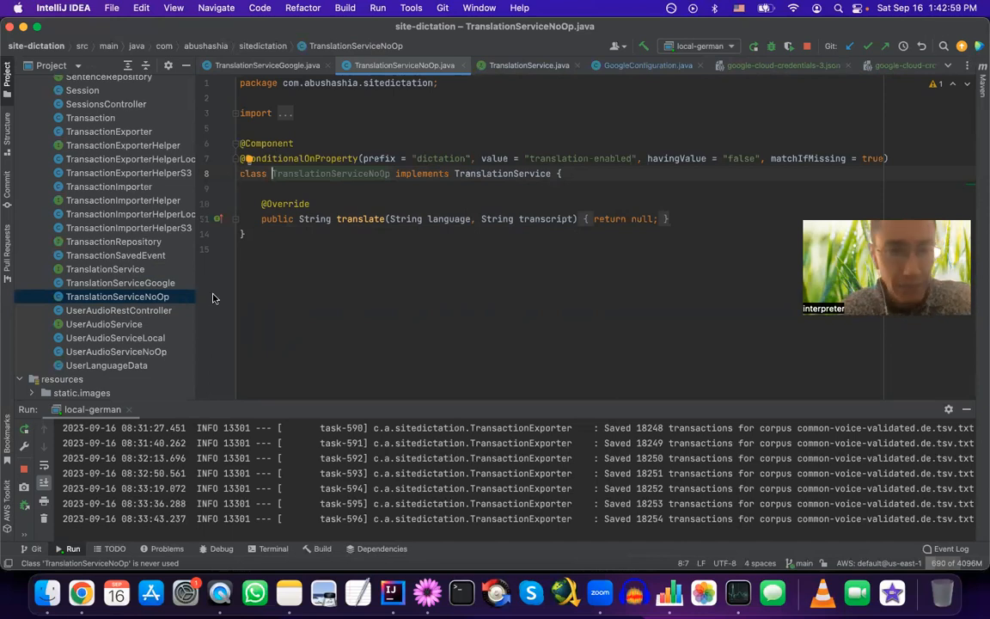
Reopen TranslationServiceGoogle and examine its enabling condition, constructor, and the translate method with its language and transcript parameters.
double_click(129, 282)
scroll(311, 155, "up", 5)
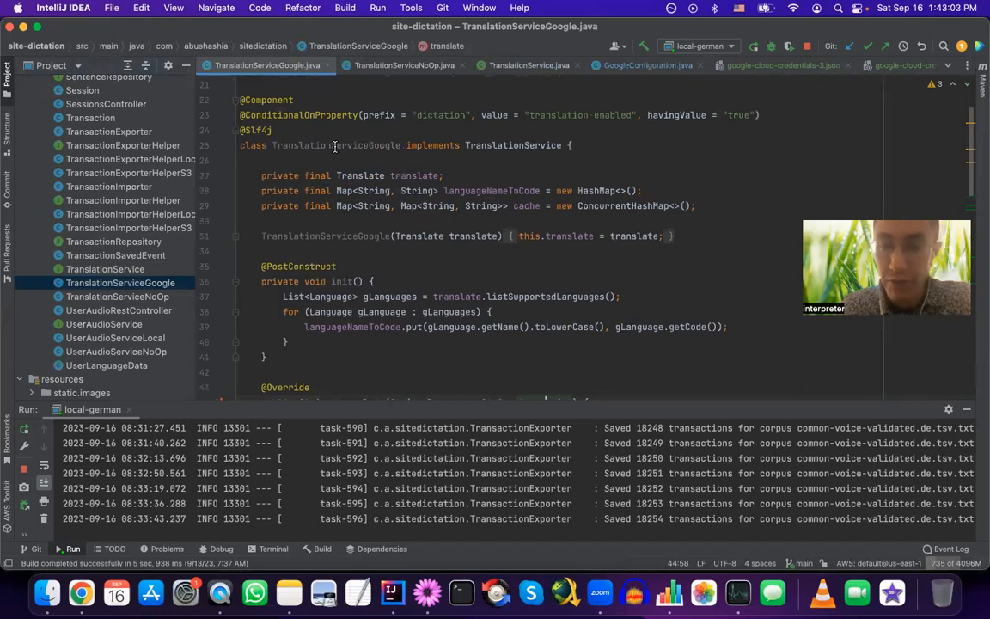
scroll(404, 180, "down", 3)
left_click(420, 189)
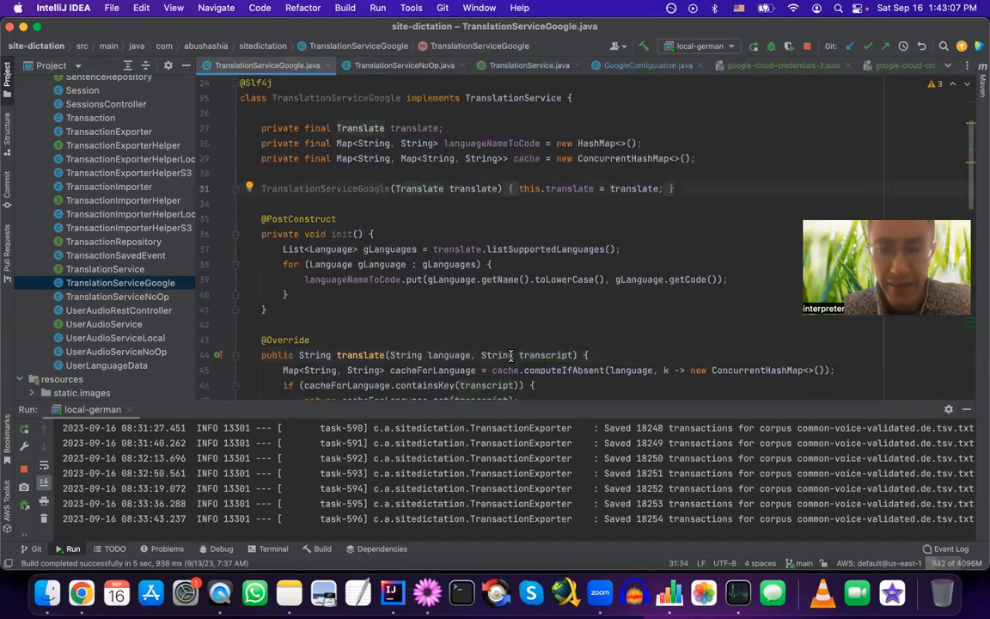
scroll(511, 355, "down", 6)
scroll(511, 355, "down", 6)
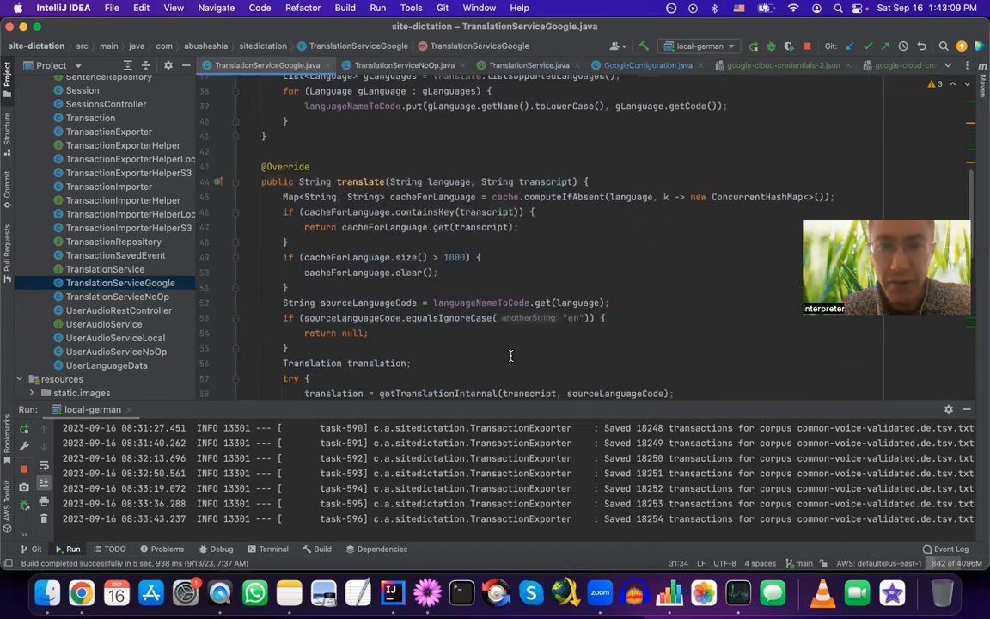
double_click(443, 177)
double_click(543, 177)
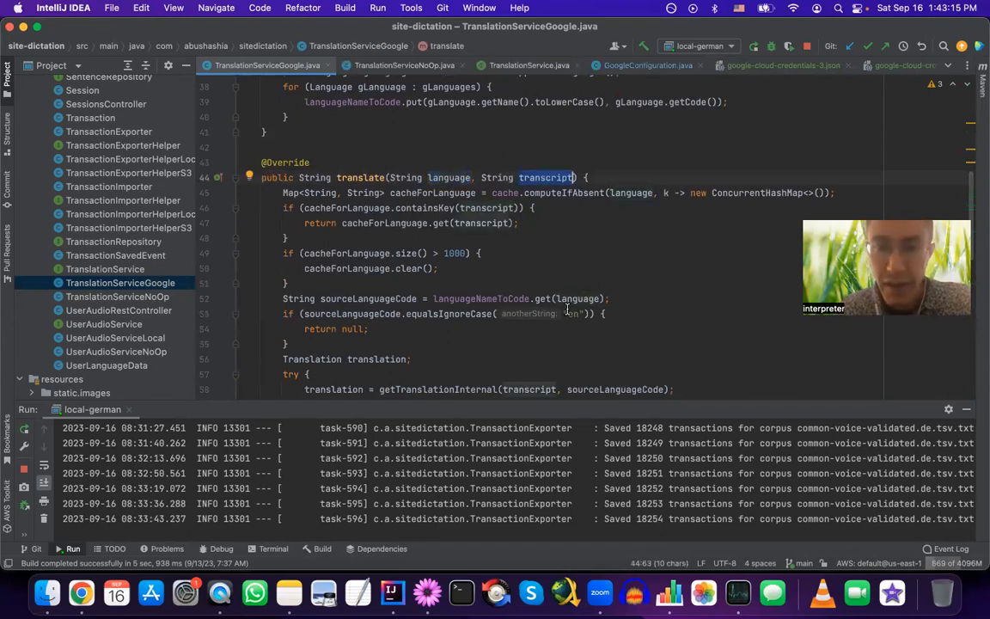
scroll(567, 312, "down", 3)
scroll(572, 214, "down", 3)
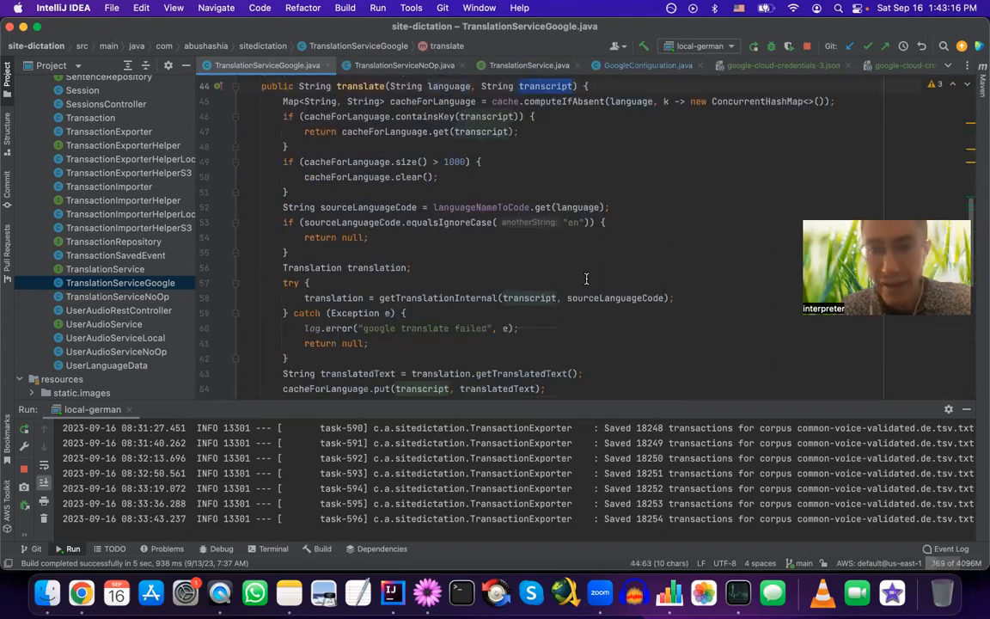
scroll(568, 327, "down", 3)
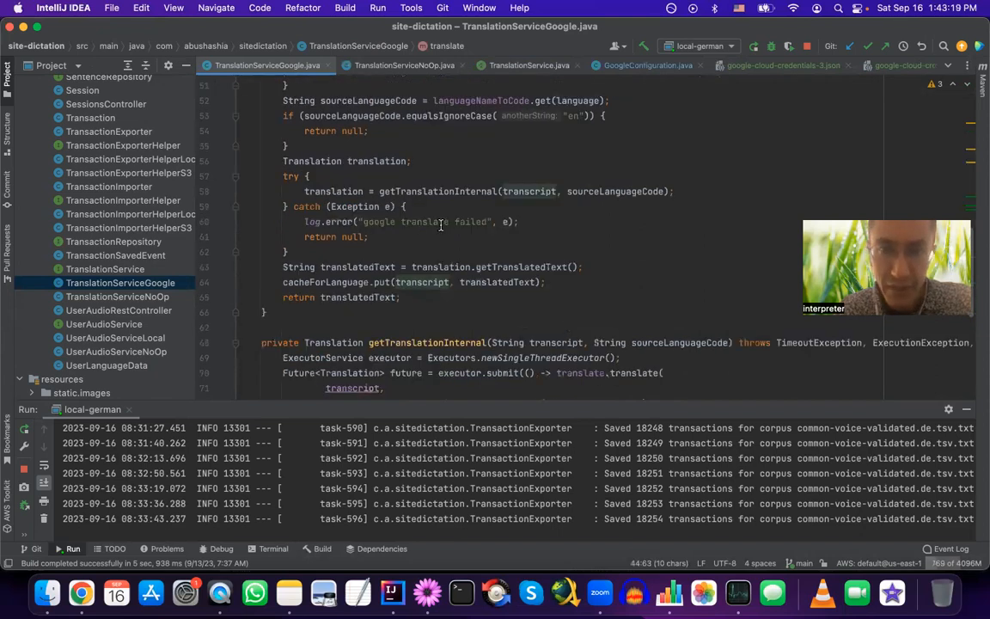
Go to the getTranslationInternal method's definition and highlight the "en" target language in its translate call.
left_click(446, 191, "super")
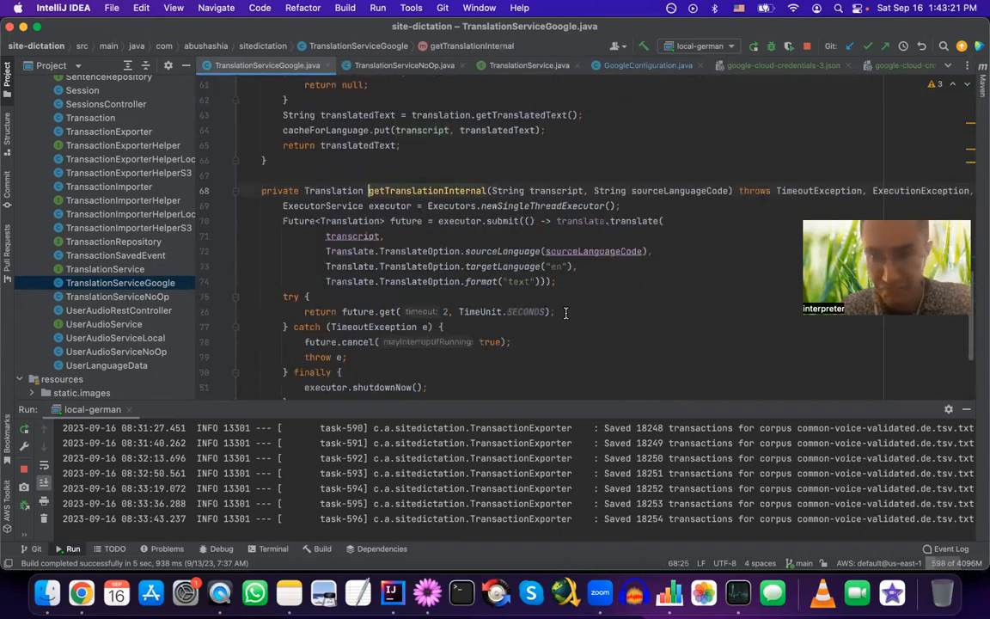
scroll(566, 313, "down", 2)
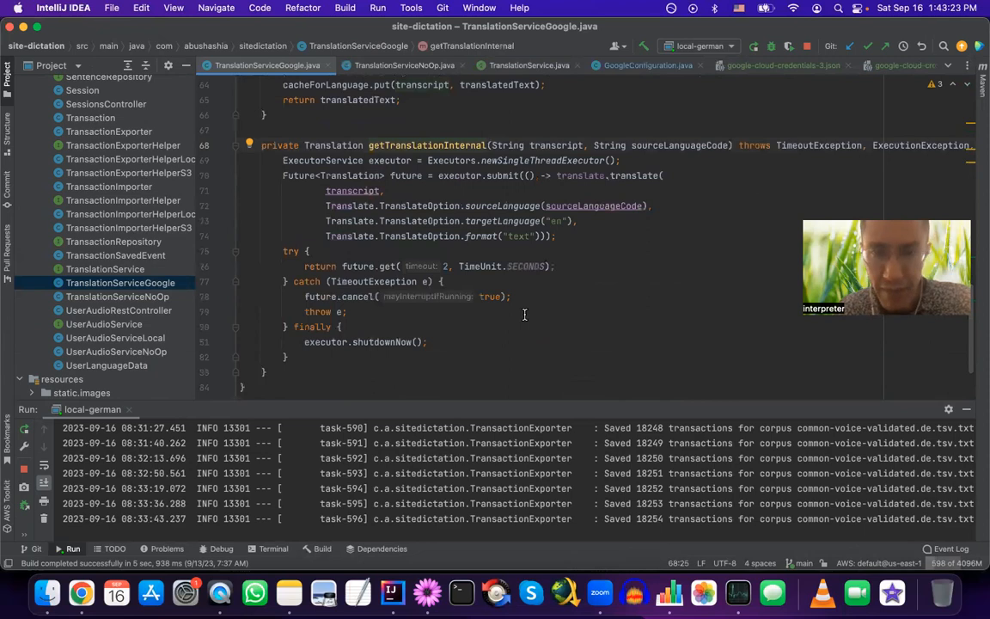
left_click(567, 220)
left_click_drag(546, 221, 568, 220)
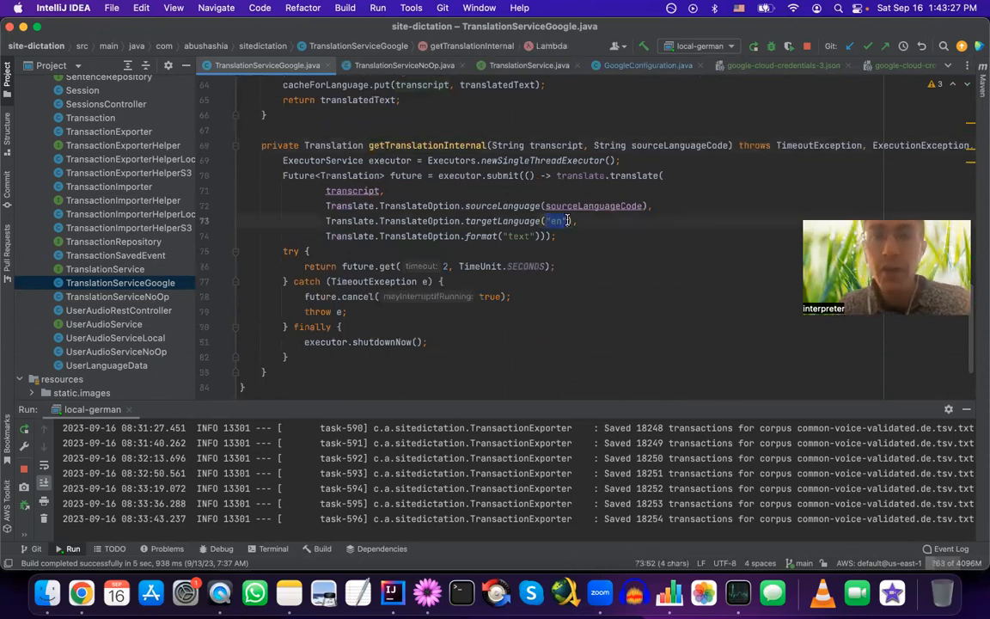
key("super+shift+f")
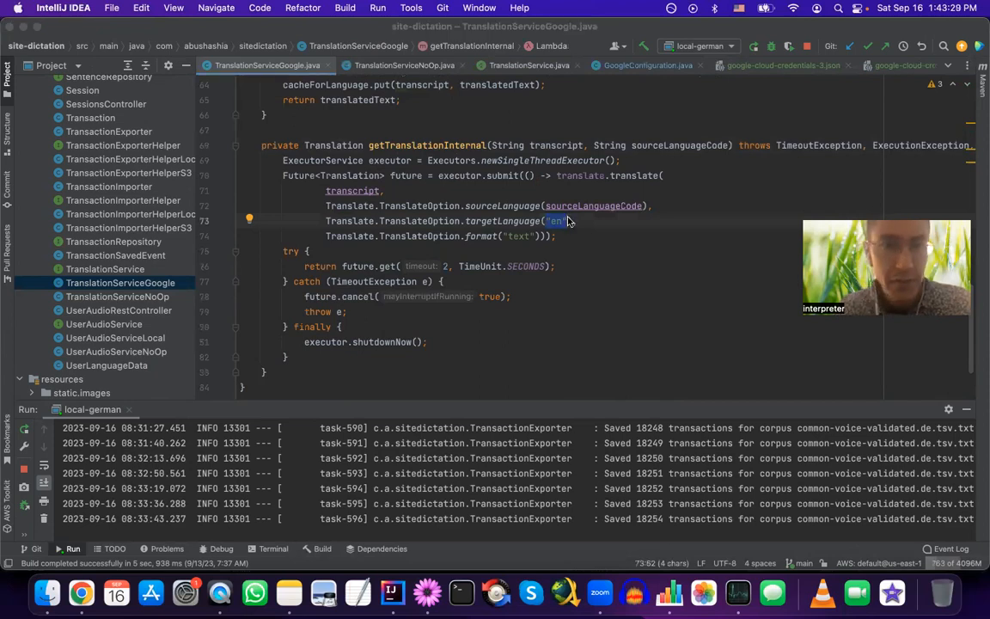
Switch to Chrome and return to the dictation app's German replay page.
key("super+Tab")
key("super+Tab")
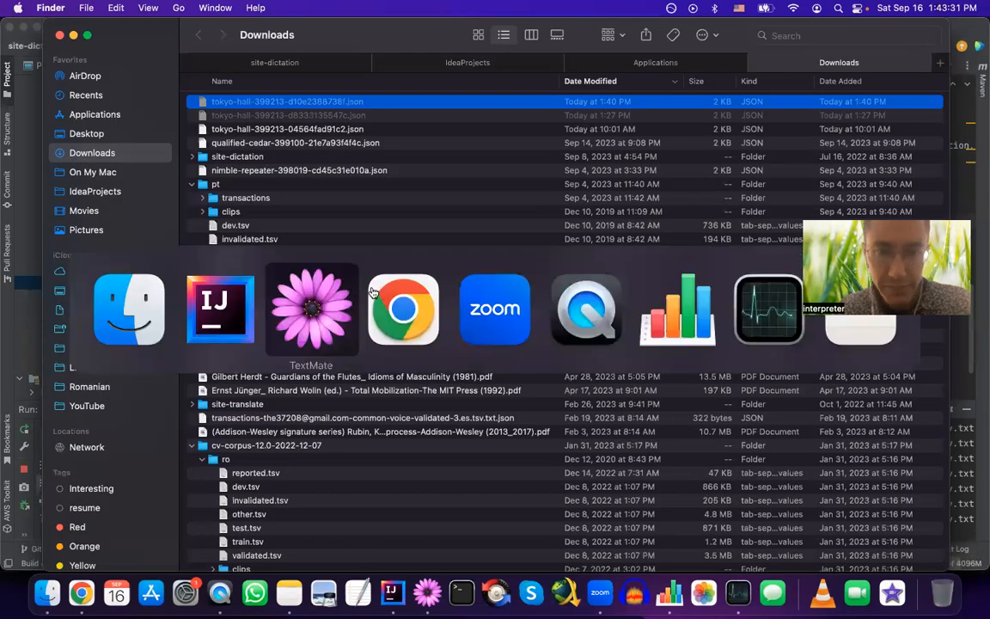
key("super+Tab")
left_click(89, 38)
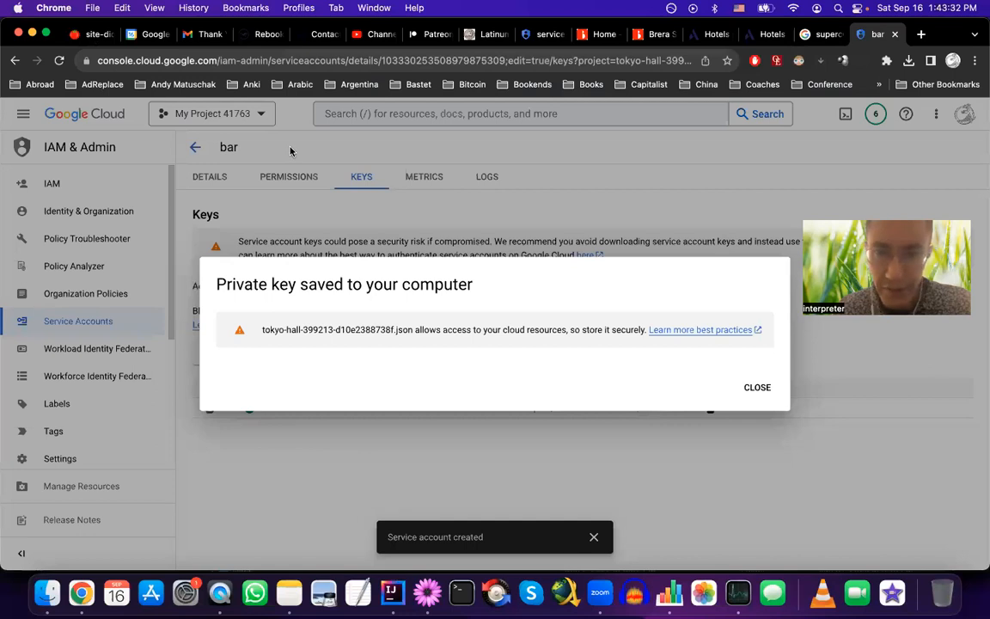
left_click(511, 413)
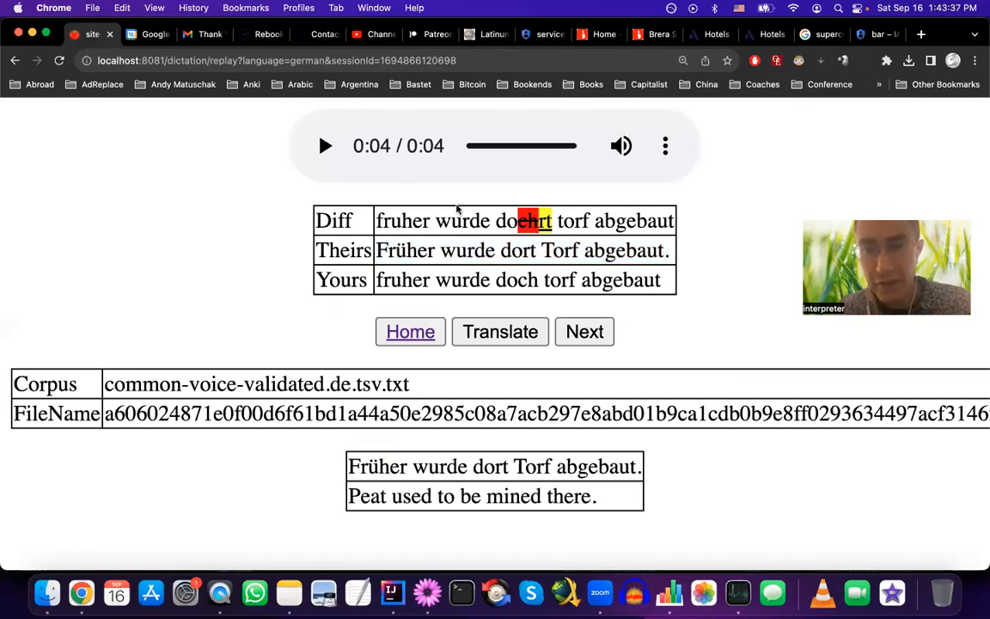
Advance the replay to the next German sentence and play its audio with the volume raised.
left_click(584, 333)
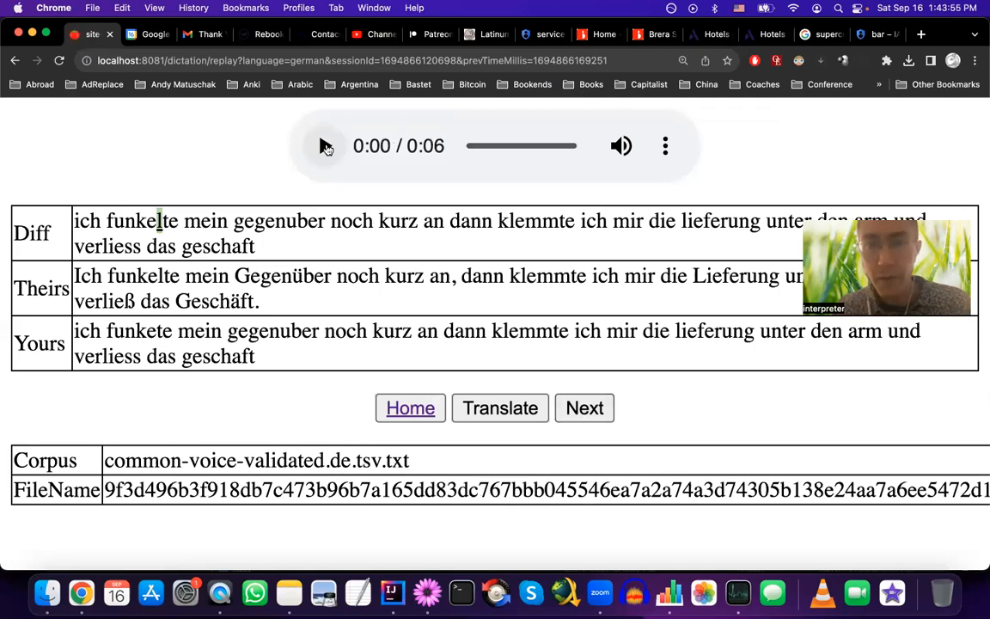
left_click(325, 147)
key("XF86AudioRaiseVolume")
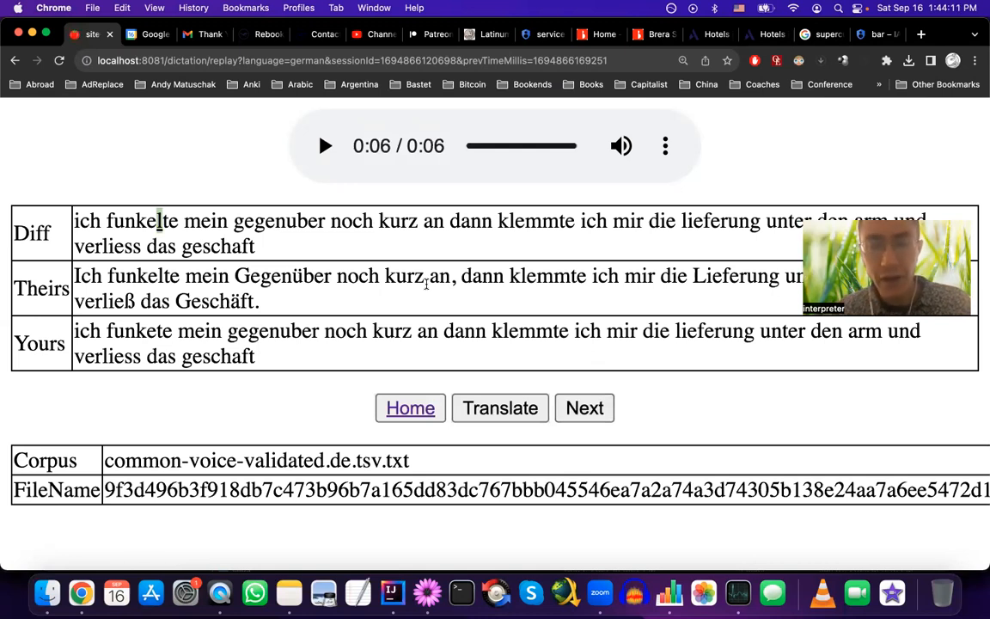
Mark the word "klemmte", translate the replayed sentence, and highlight its English translation before clearing the selection.
double_click(495, 331)
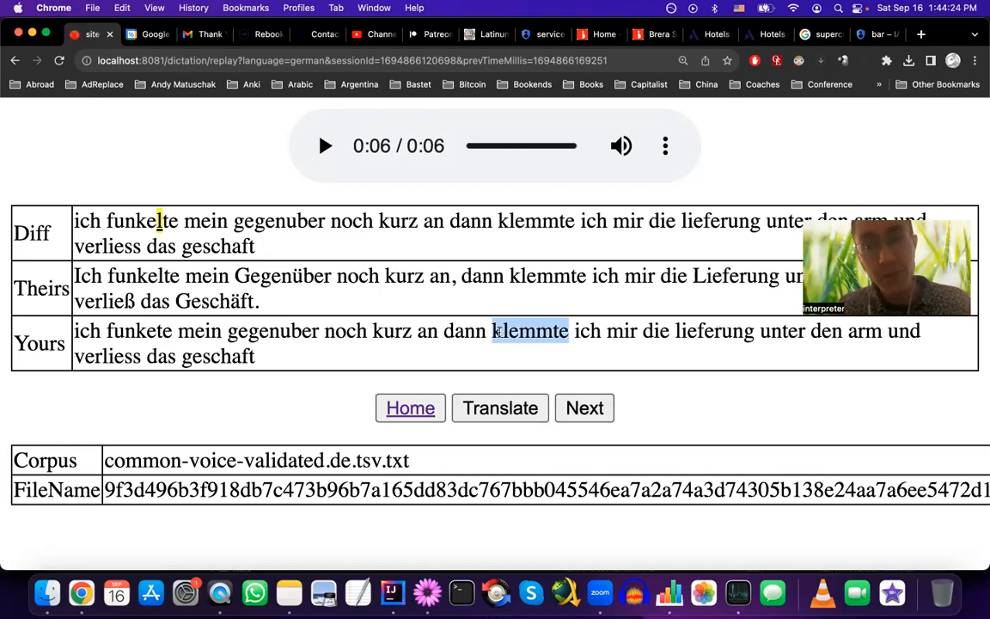
left_click(507, 418)
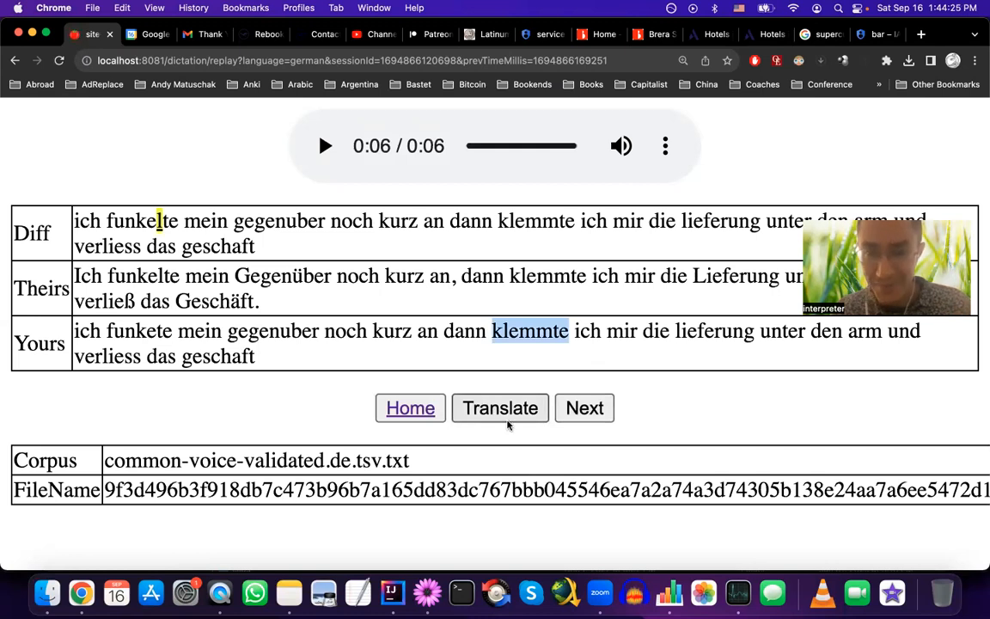
scroll(507, 423, "down", 2)
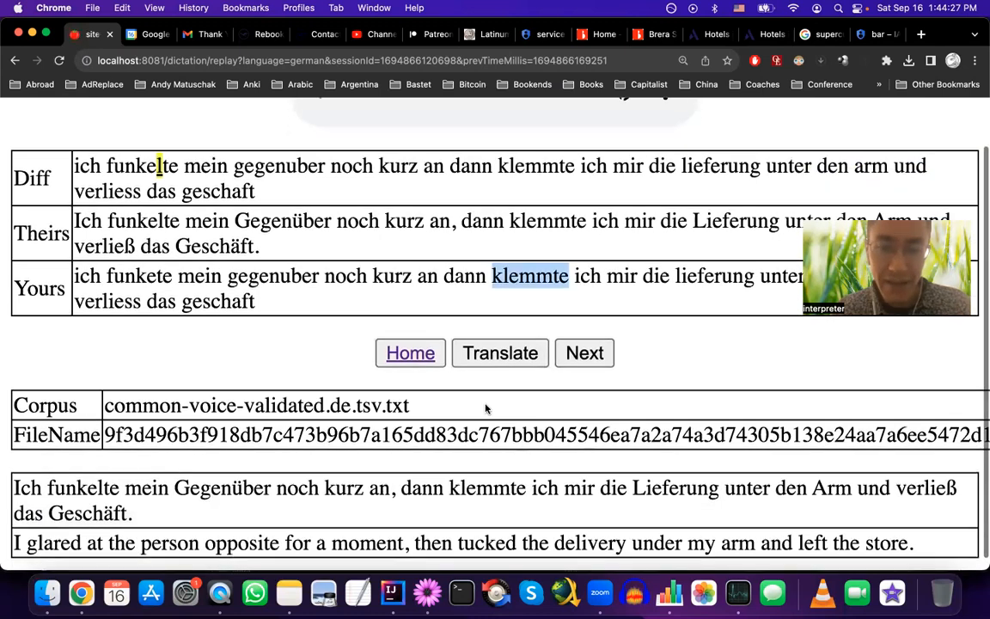
left_click(454, 543)
triple_click(454, 543)
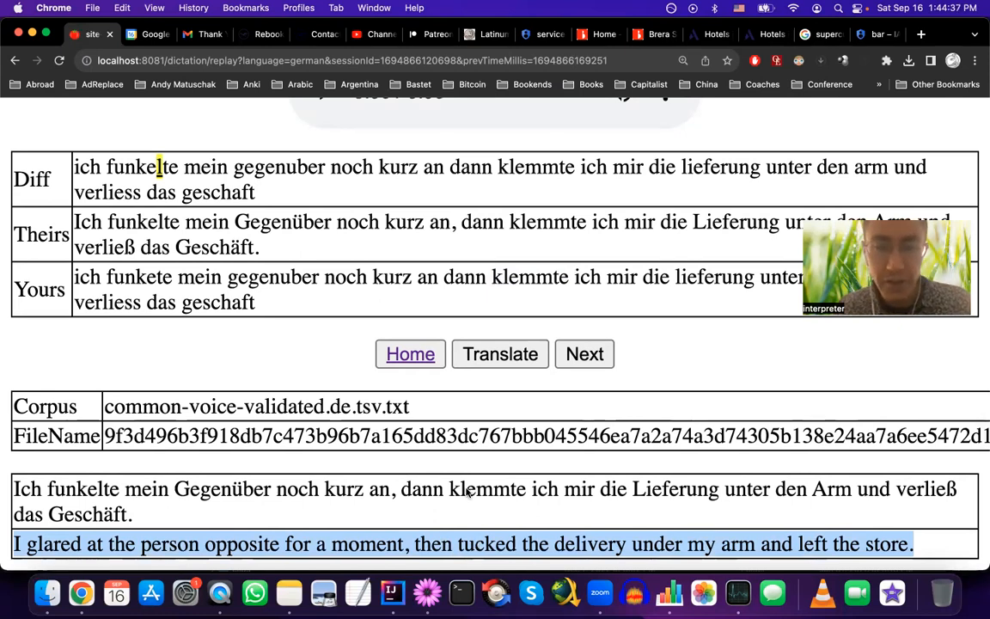
left_click(495, 359)
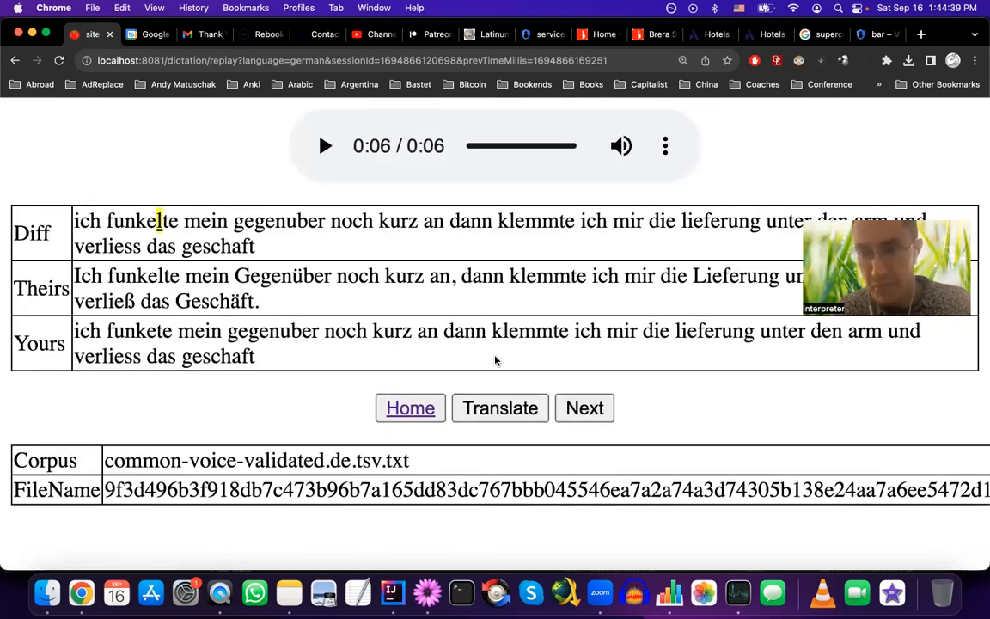
Switch to IntelliJ IDEA and rerun the local-german configuration.
key("super+Tab")
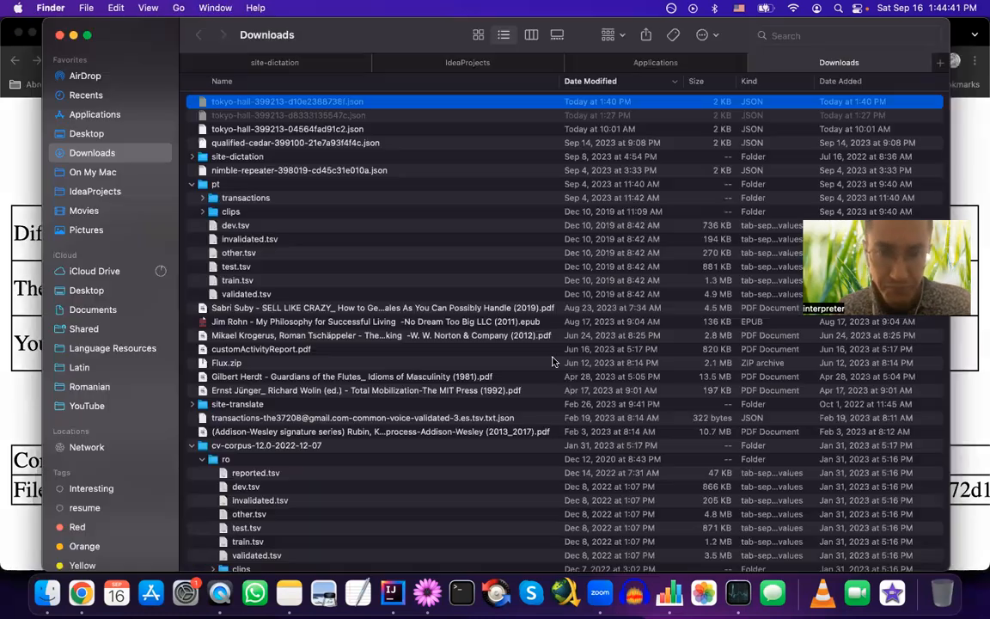
key("super+Tab")
key("super+Tab")
key("super+Tab")
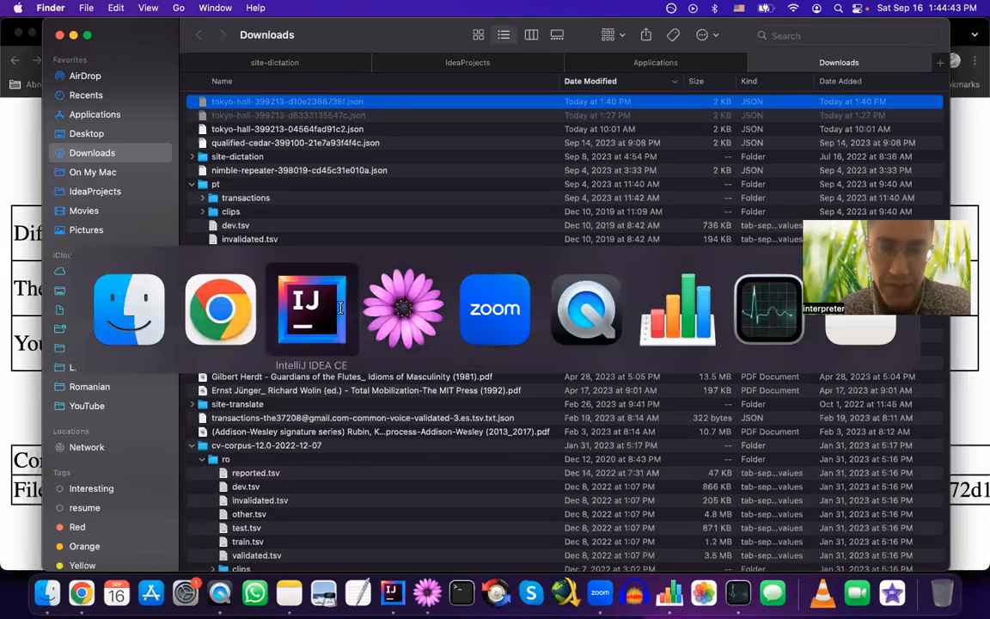
left_click(316, 311)
scroll(485, 251, "up", 1)
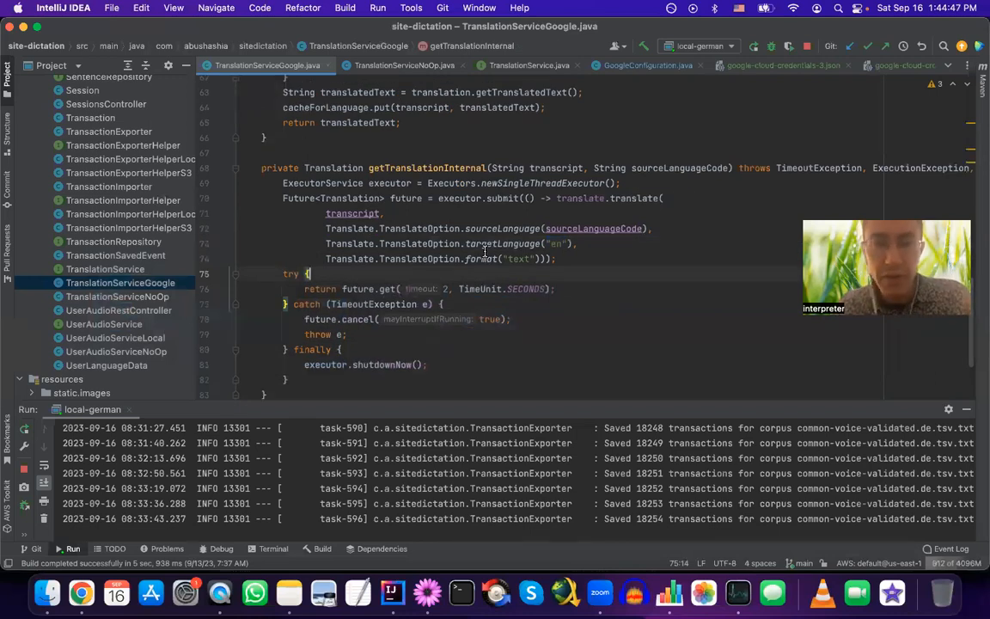
left_click(755, 47)
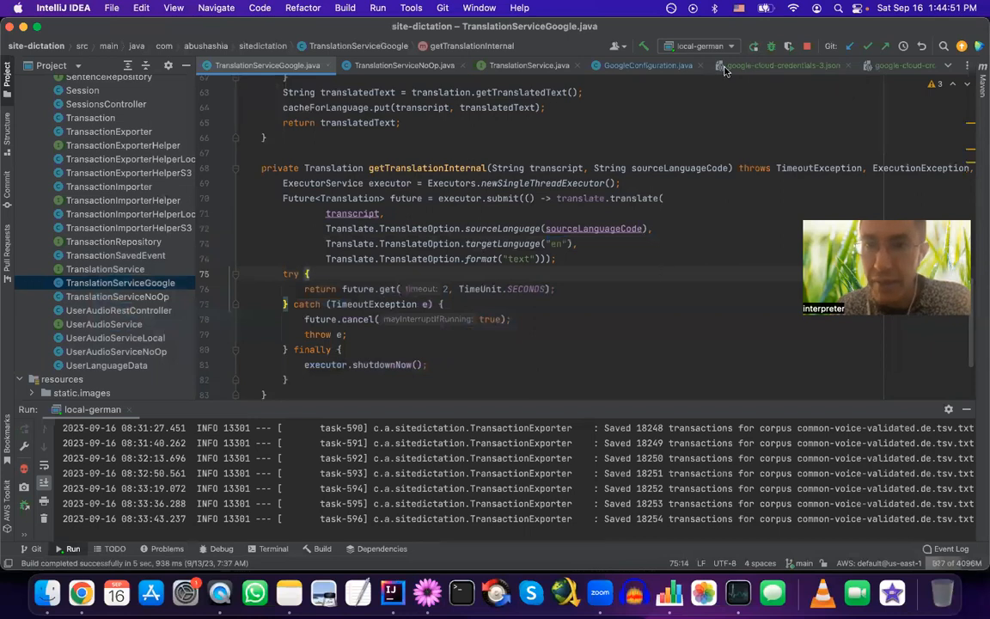
Open GoogleConfiguration.java and check the system's memory use in Activity Monitor, closing its window when done.
left_click(636, 65)
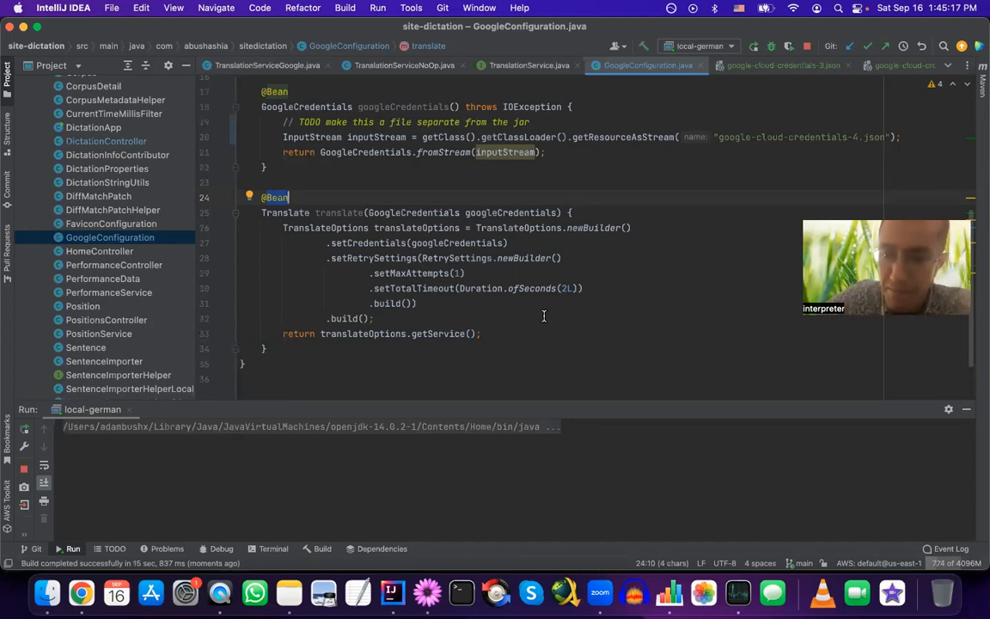
left_click(739, 594)
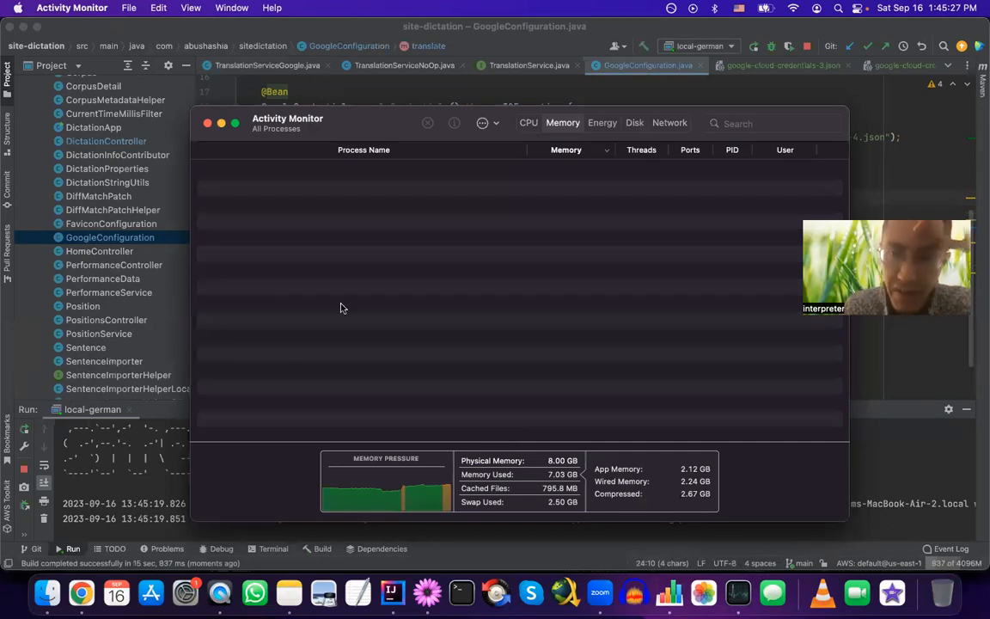
left_click(207, 125)
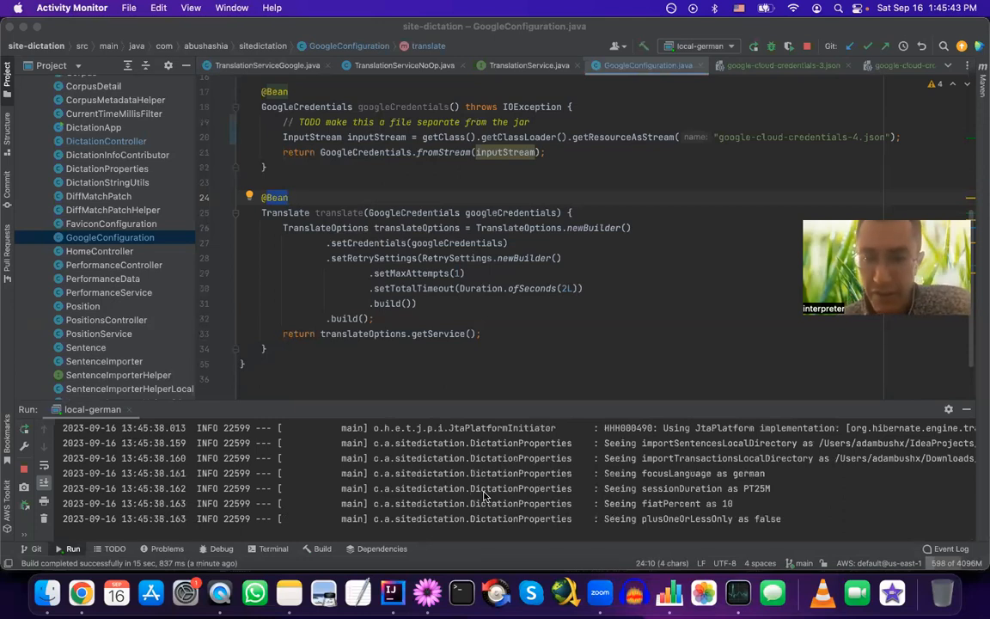
Review the local-german startup log from its beginning to the latest entries.
scroll(484, 497, "up", 10)
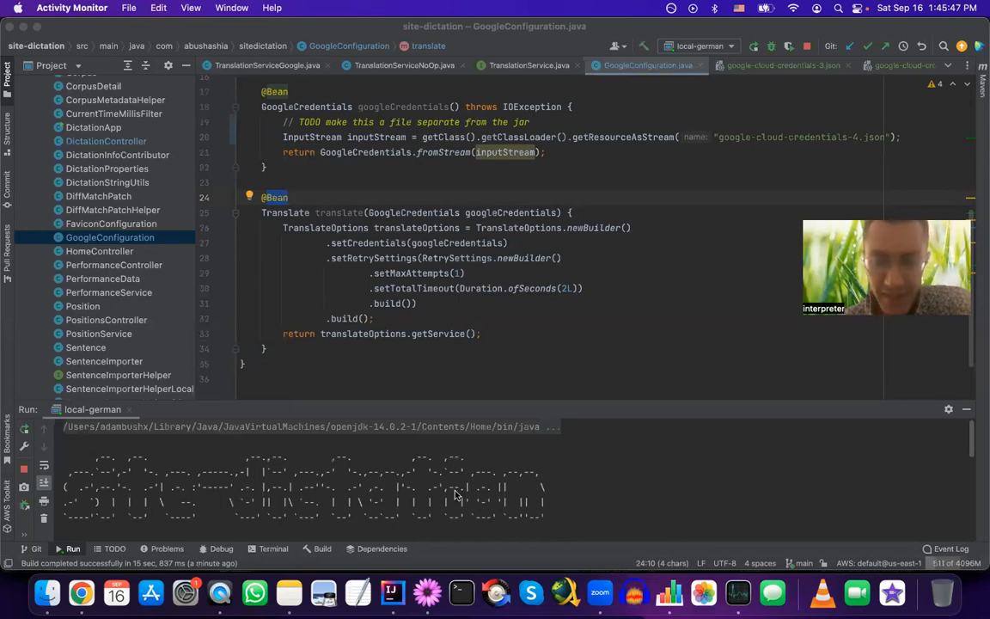
scroll(430, 482, "down", 5)
scroll(487, 493, "down", 5)
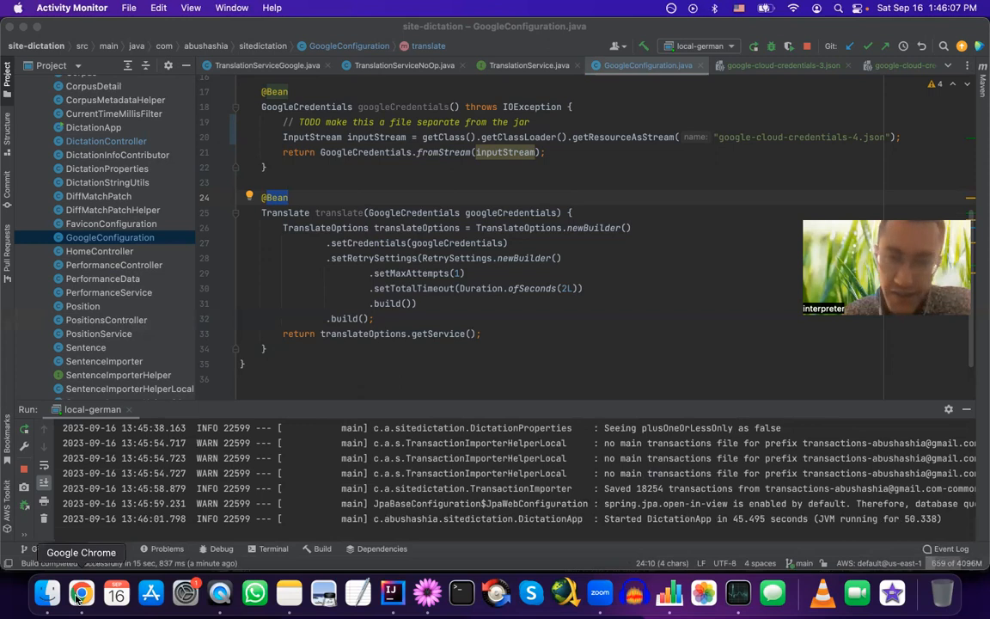
Switch to Chrome, advance the replay to the next German sentence, and translate it into English.
left_click(80, 594)
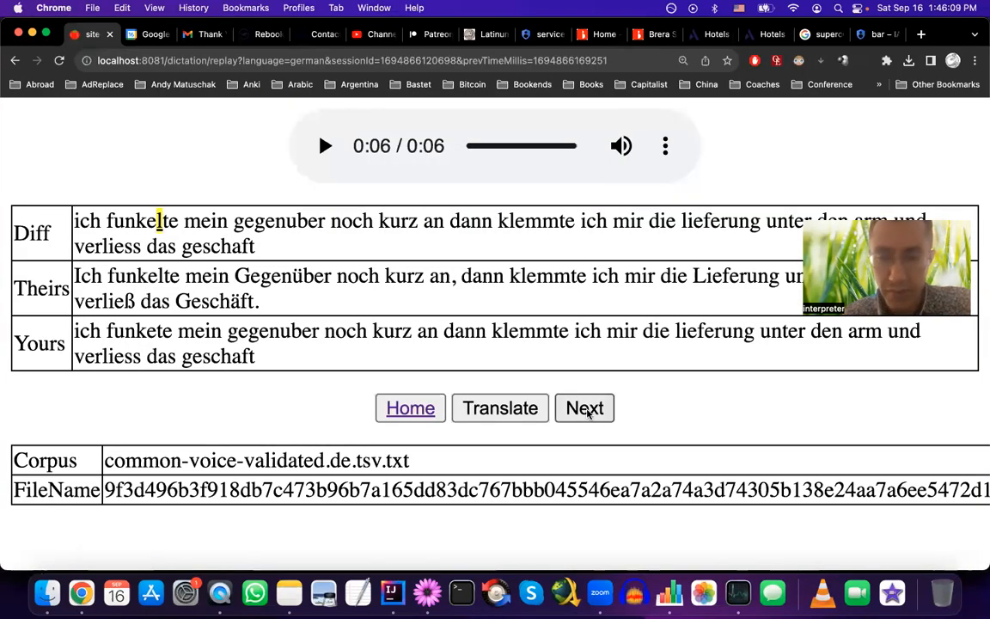
left_click(588, 414)
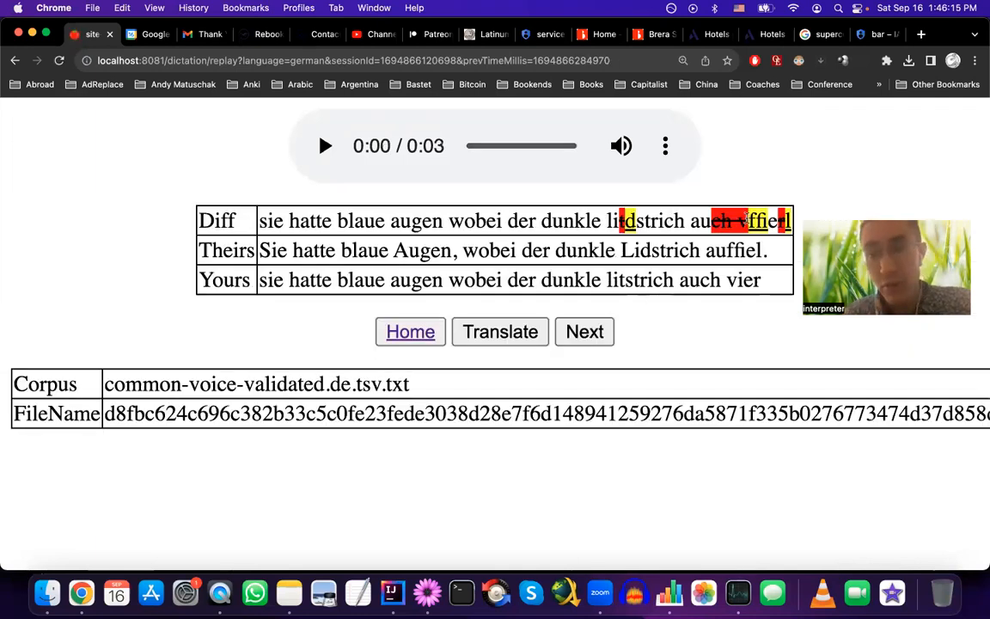
left_click(217, 60)
left_click(198, 59)
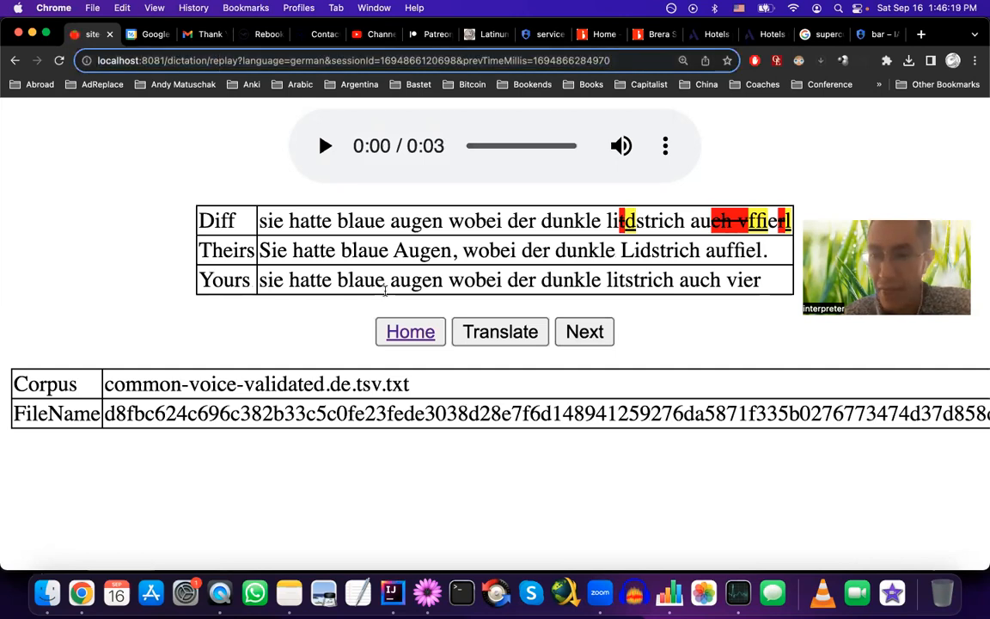
left_click(506, 334)
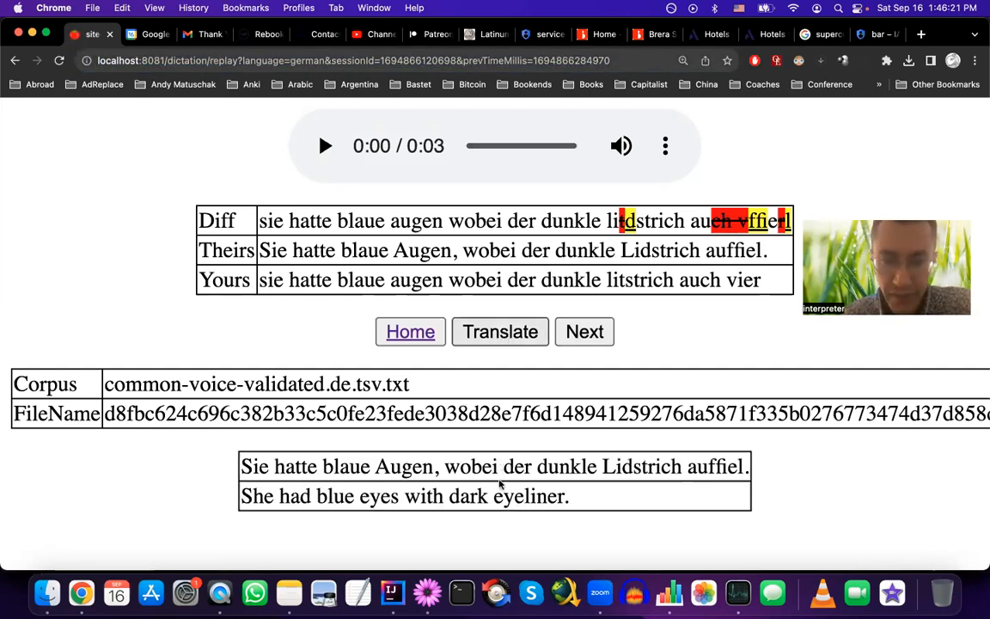